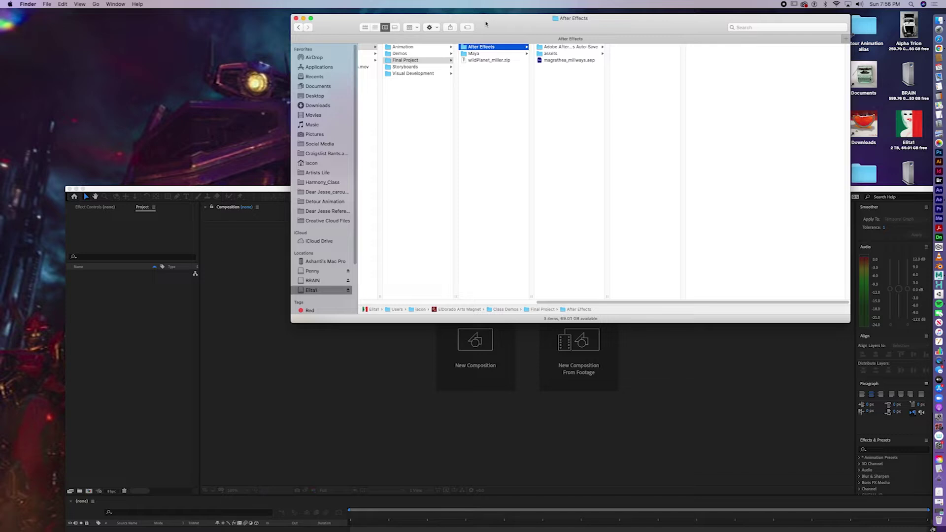
# - Browse the Animation folder's Storyboards and Visual Development subfolders in Finder column view
pyautogui.moveTo(631, 22)
pyautogui.mouseDown()
pyautogui.moveTo(643, 23)
pyautogui.moveTo(617, 34)
pyautogui.moveTo(625, 17)
pyautogui.mouseUp()
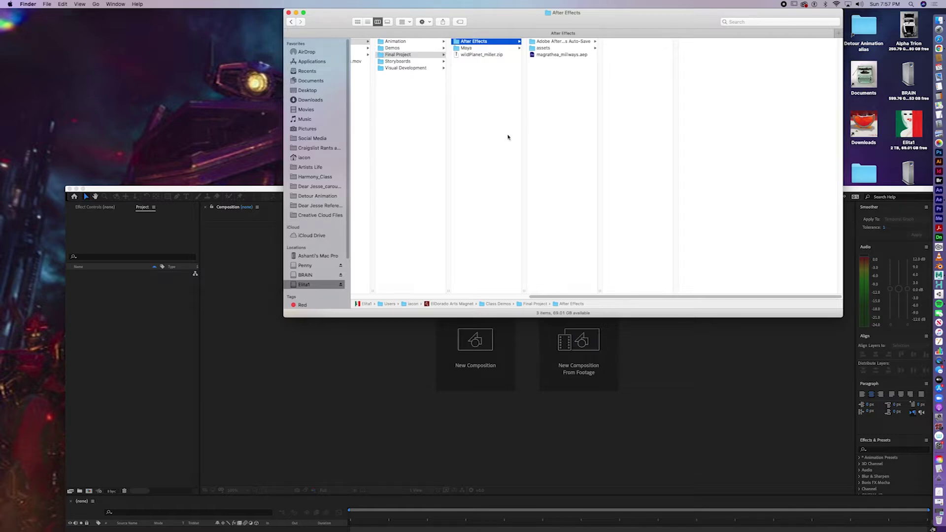
pyautogui.press('Left')
pyautogui.press('Left')
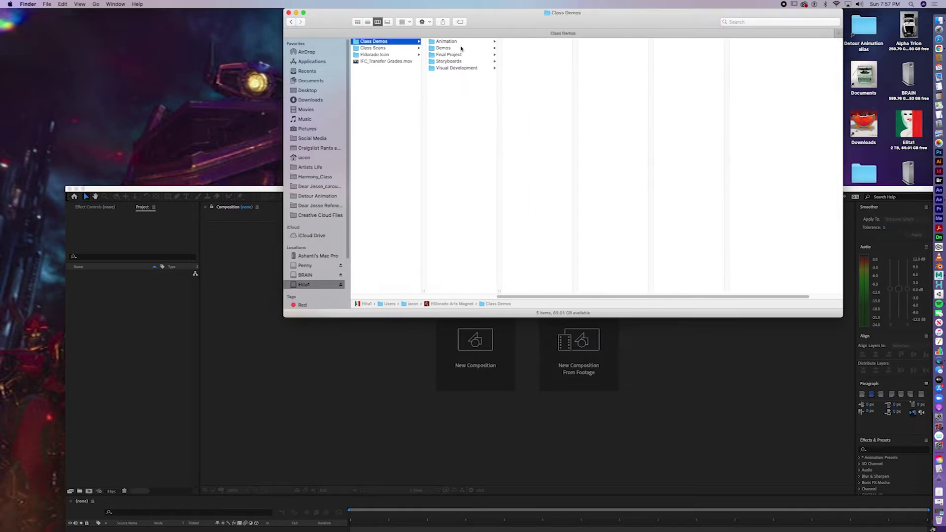
pyautogui.press('Right')
pyautogui.hscroll(-5, 644, 67)
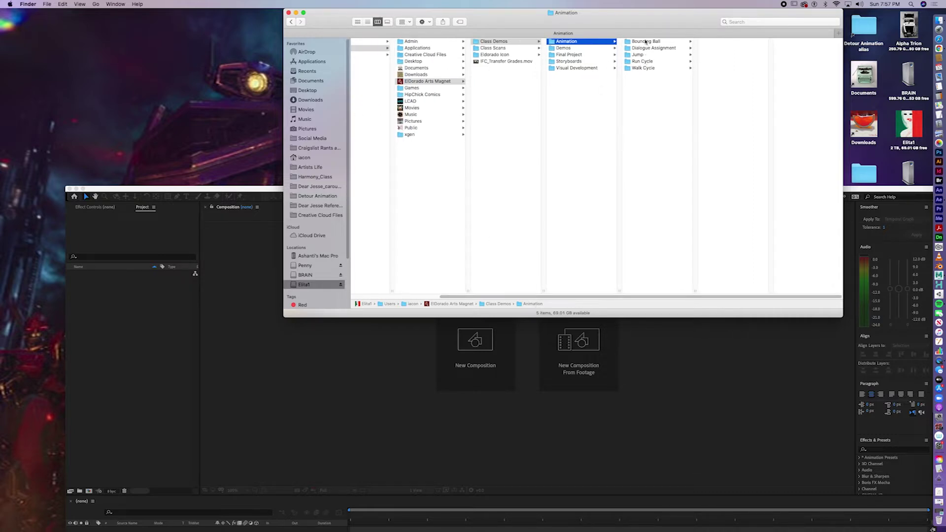
pyautogui.click(570, 62)
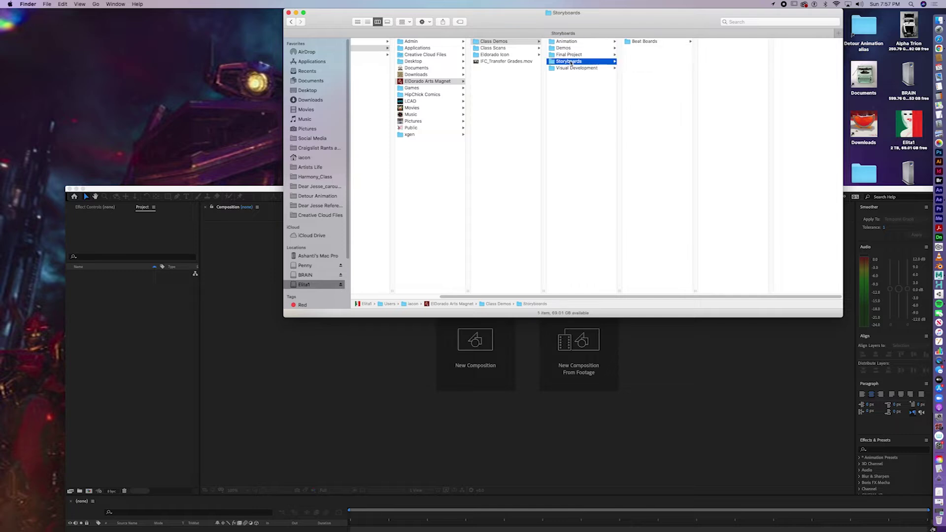
pyautogui.click(573, 69)
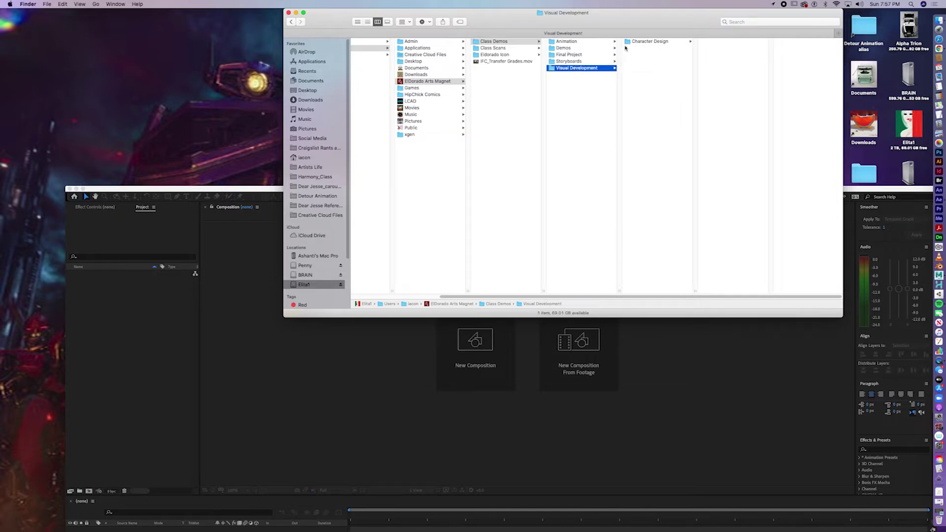
# - Show Final Project's contents, checking the Maya folder, then the After Effects folder
pyautogui.click(567, 55)
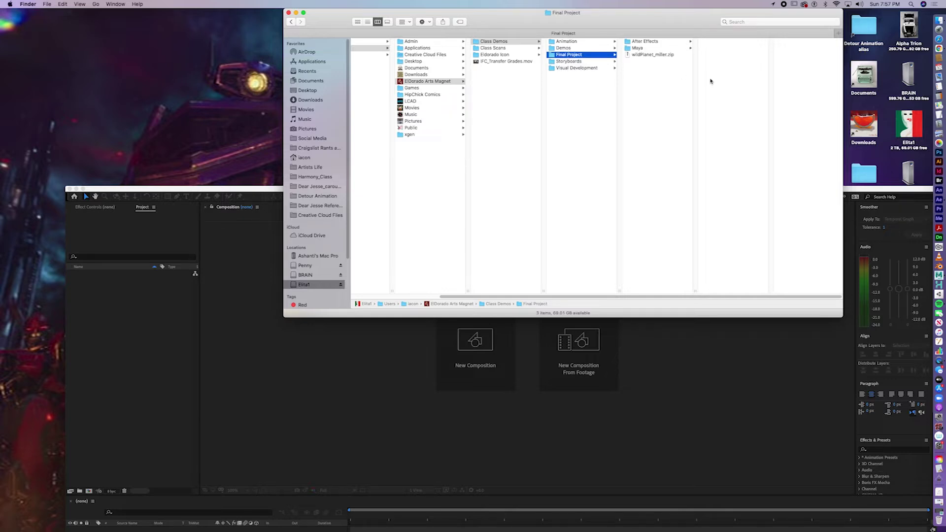
pyautogui.click(637, 48)
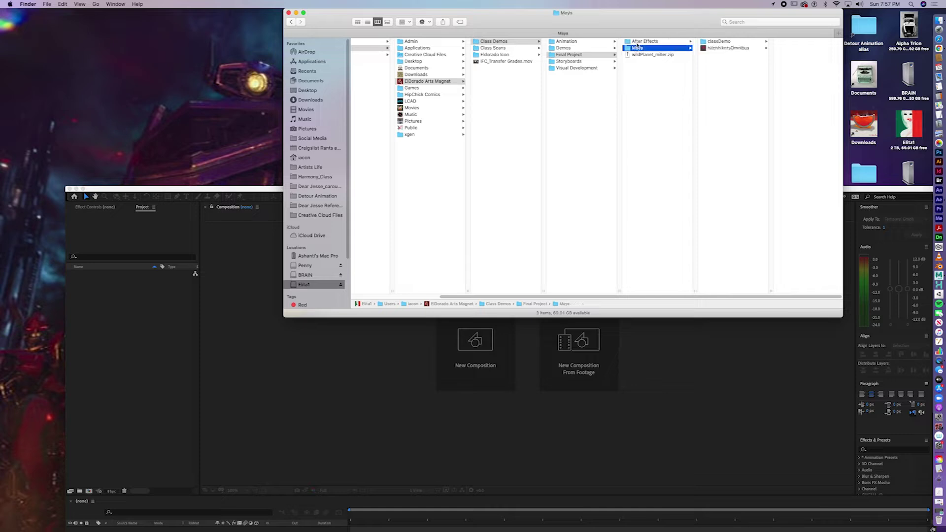
pyautogui.click(636, 42)
pyautogui.click(638, 50)
pyautogui.click(639, 42)
pyautogui.click(638, 49)
pyautogui.click(639, 42)
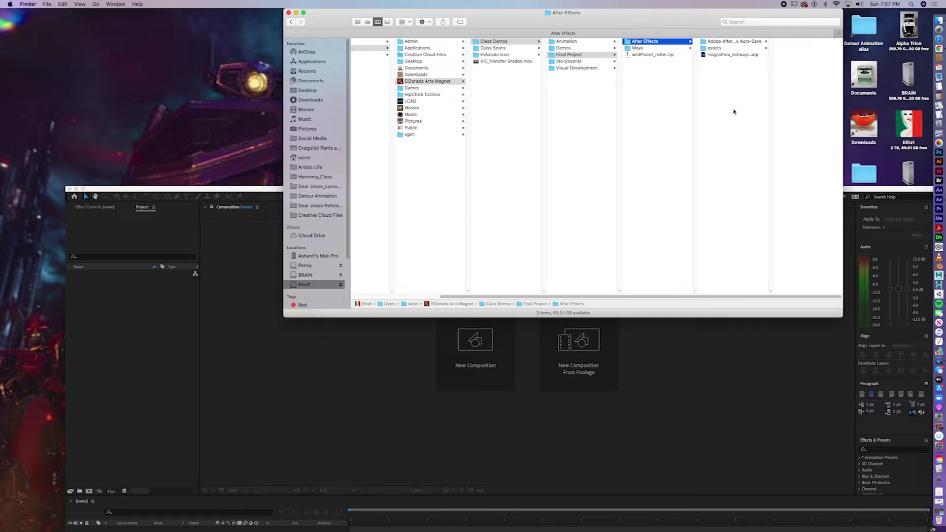
# - Open the assets folder and preview the marsMap.jpeg texture
pyautogui.click(731, 78)
pyautogui.click(722, 47)
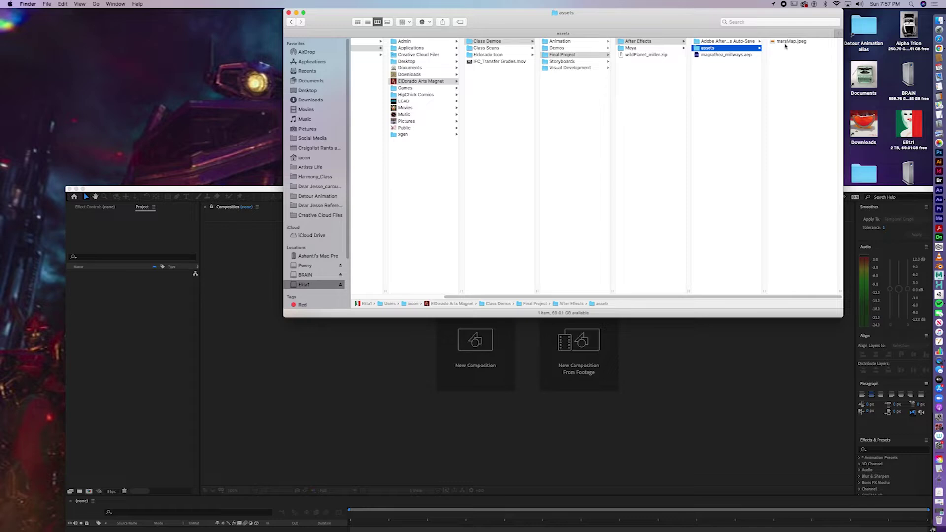
pyautogui.click(786, 42)
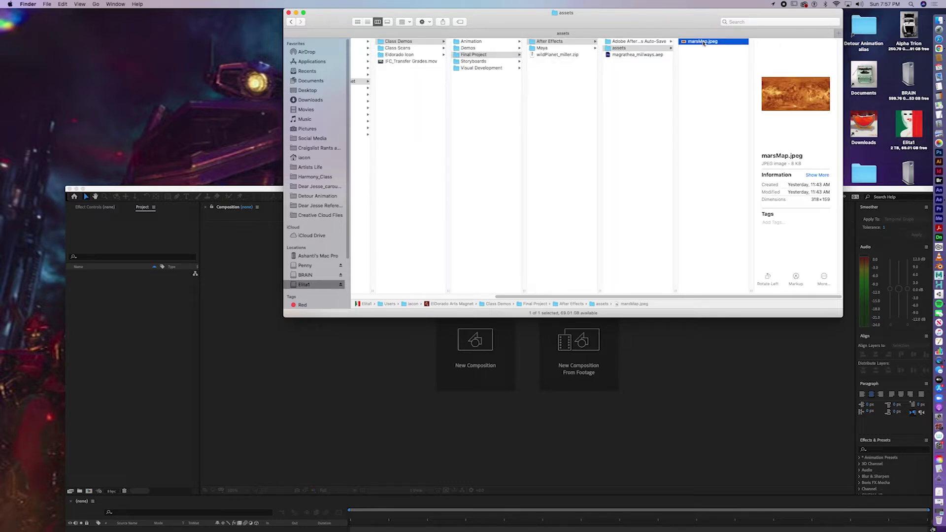
# - Maximize After Effects, import marsMap.jpeg from assets, and build a composition from it
pyautogui.doubleClick(183, 191)
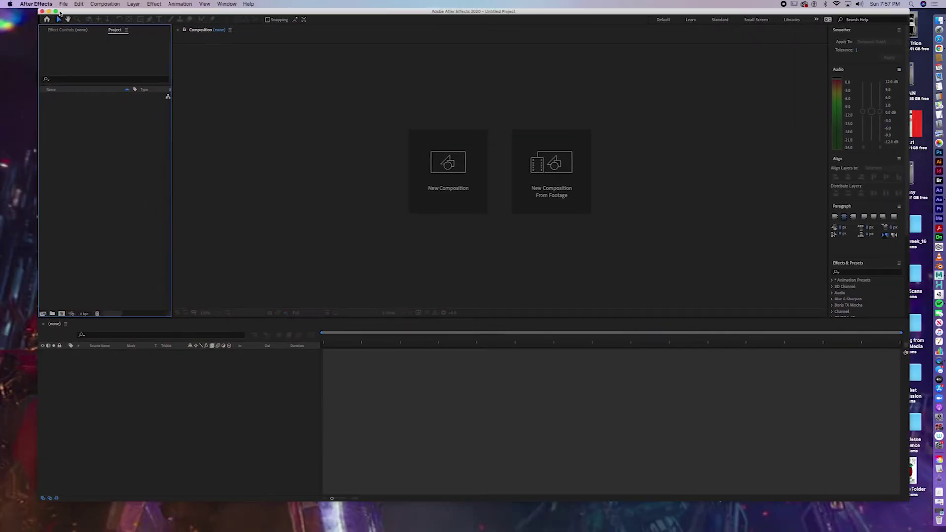
pyautogui.click(57, 12)
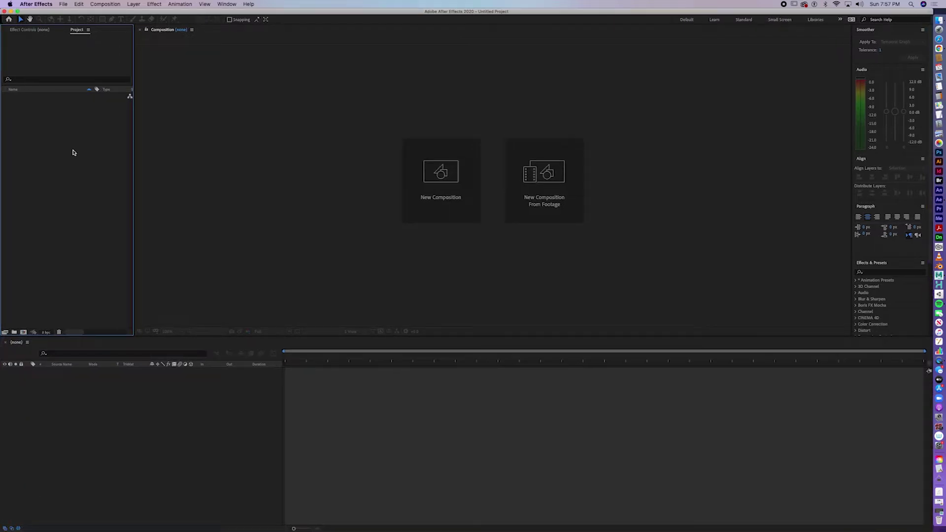
pyautogui.doubleClick(94, 196)
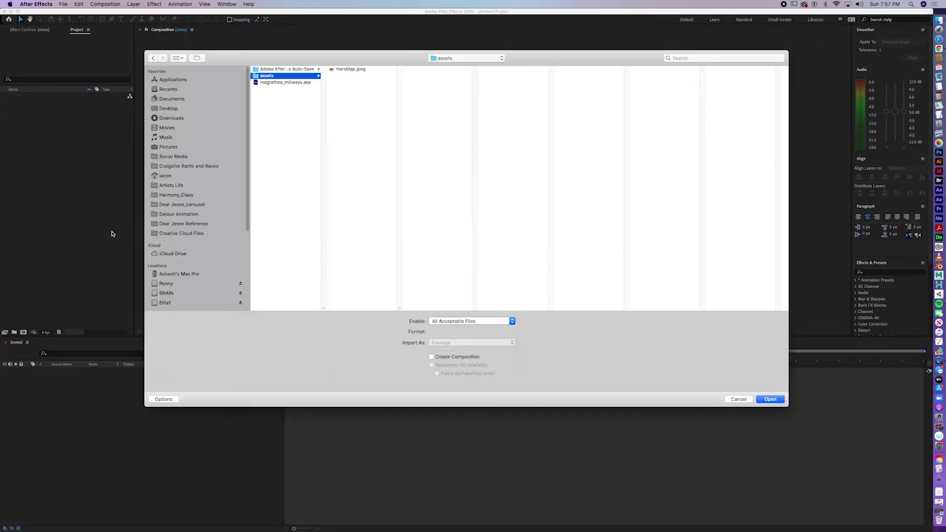
pyautogui.click(355, 69)
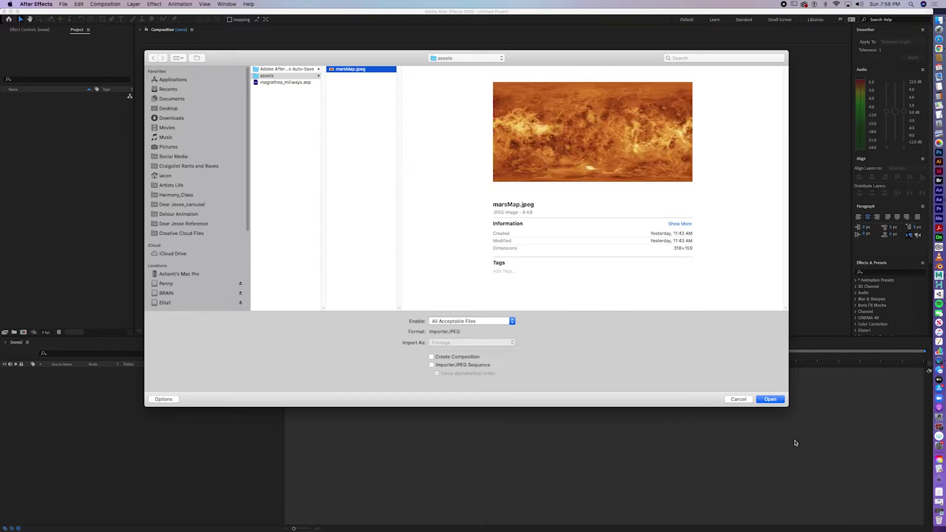
pyautogui.click(769, 400)
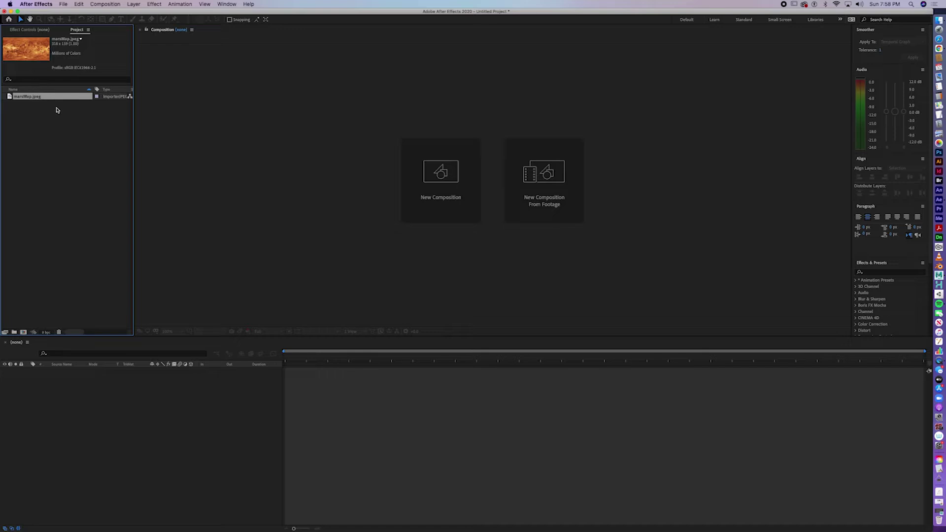
pyautogui.moveTo(53, 96); pyautogui.dragTo(108, 424)
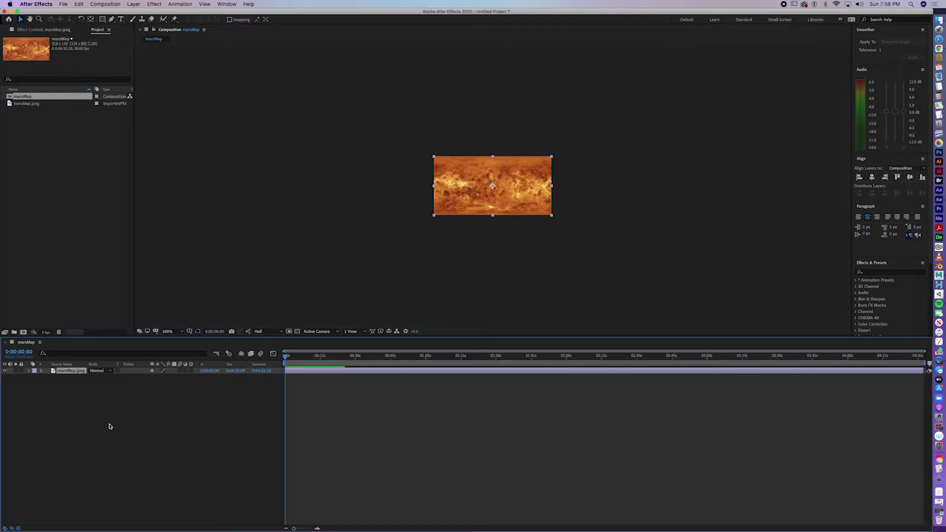
# - Set the marsMap composition's width to 1920 and height to 1080 in Composition Settings
pyautogui.click(387, 188)
pyautogui.click(529, 198)
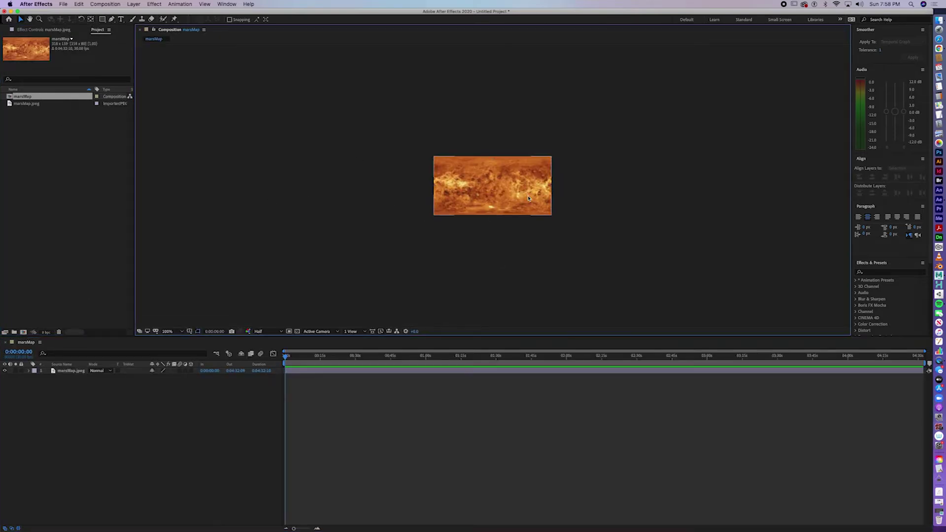
pyautogui.press('super+k')
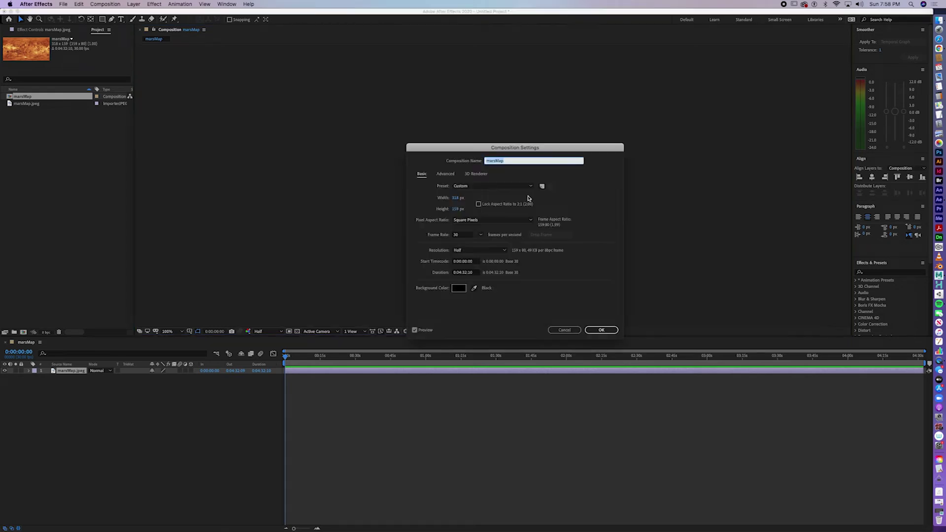
pyautogui.click(457, 199)
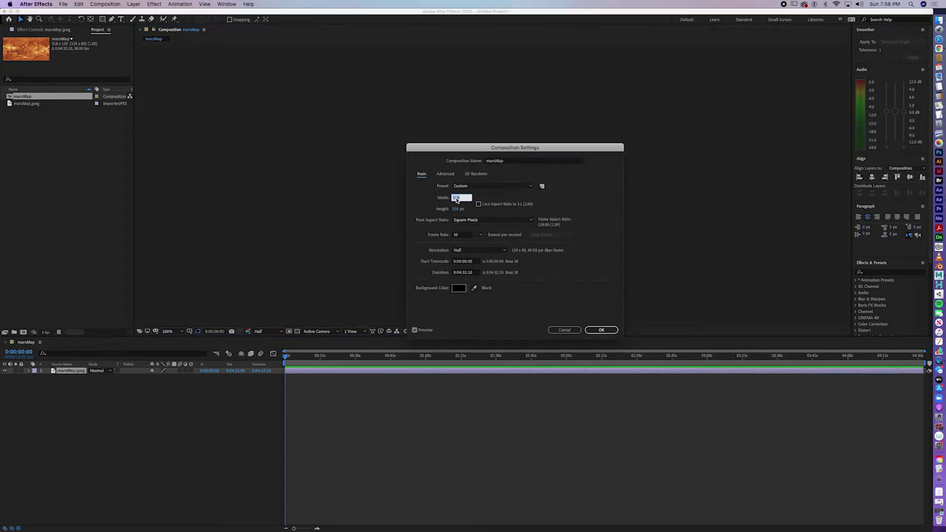
pyautogui.write('1920')
pyautogui.press('Tab')
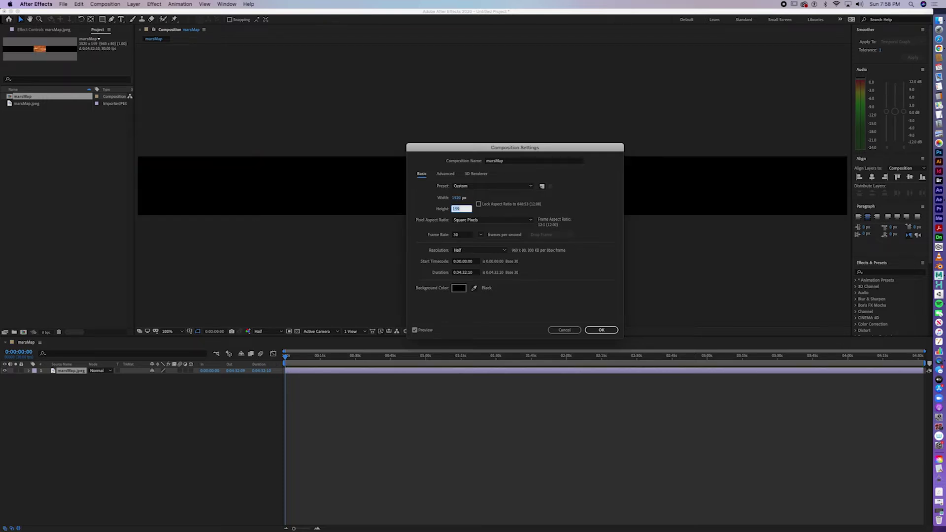
pyautogui.write('1080')
pyautogui.click(613, 331)
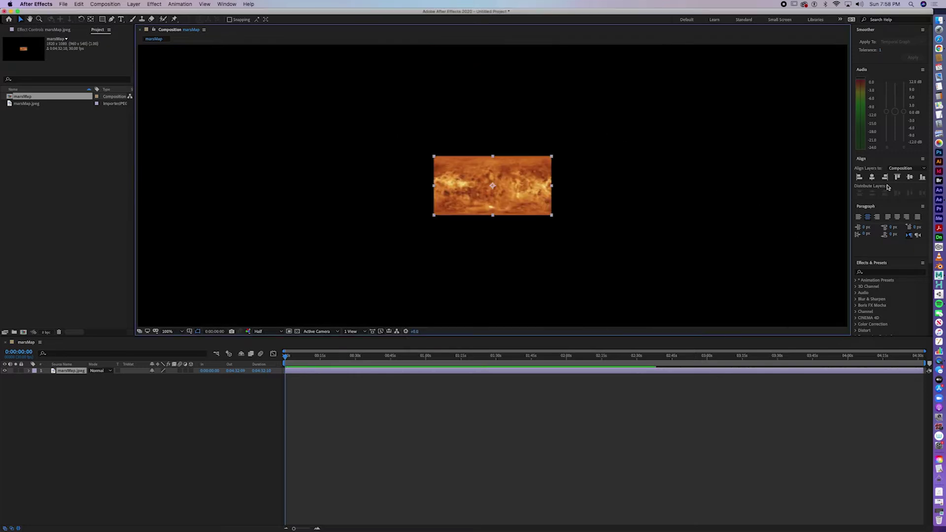
# - Find the CC Sphere effect and apply it to the marsMap layer
pyautogui.click(876, 273)
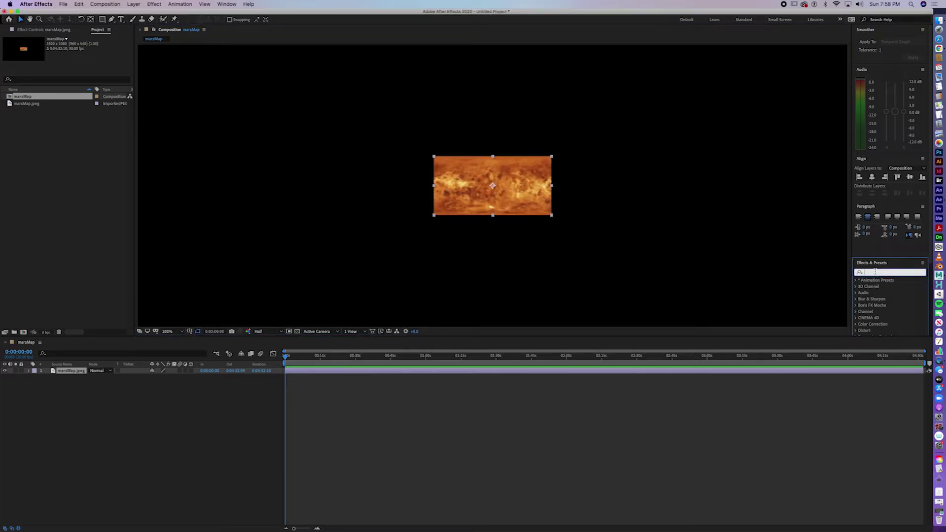
pyautogui.write('cc sphee')
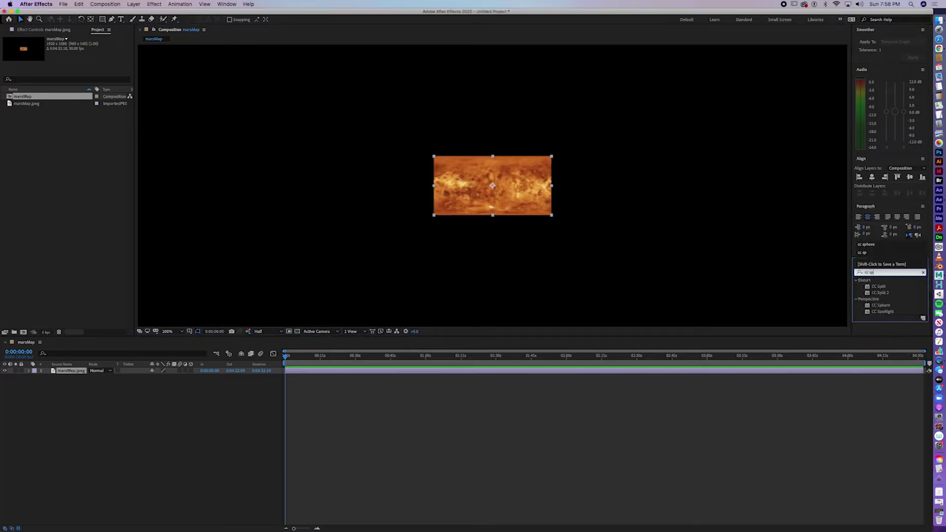
pyautogui.press('BackSpace')
pyautogui.press('BackSpace')
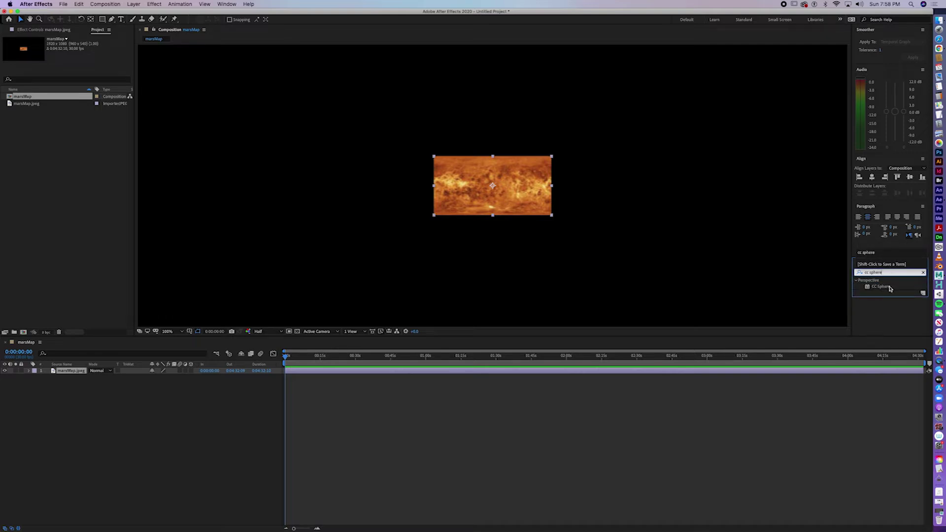
pyautogui.moveTo(890, 288); pyautogui.dragTo(541, 214)
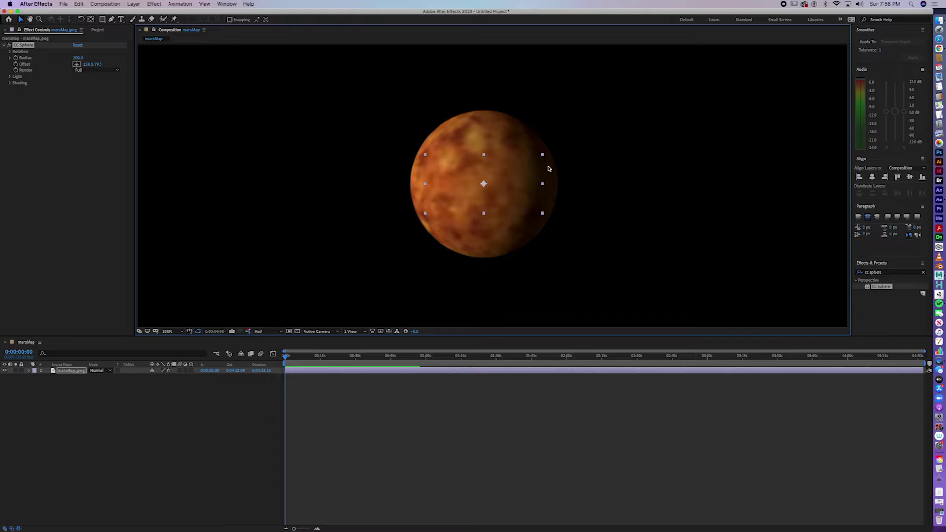
# - Spin the sphere by adjusting its Rotation Y, then restore the window to normal size
pyautogui.click(403, 161)
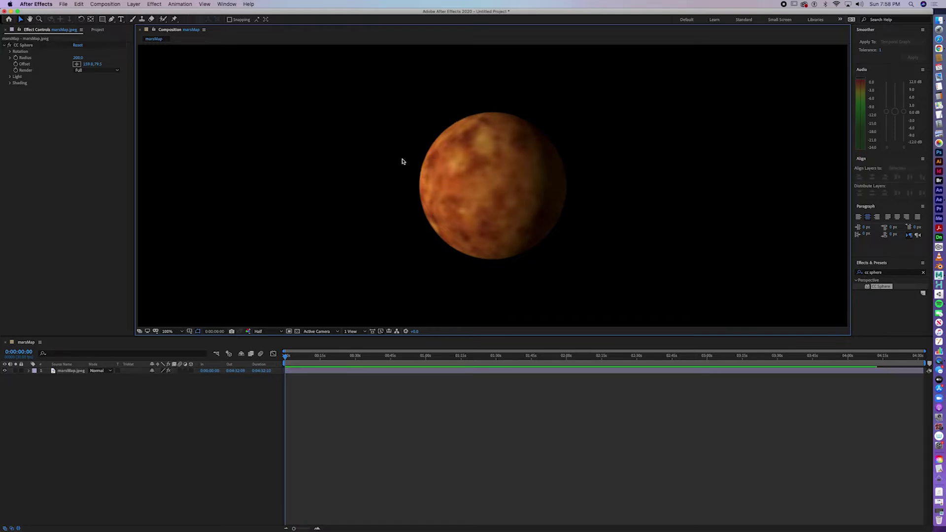
pyautogui.click(43, 84)
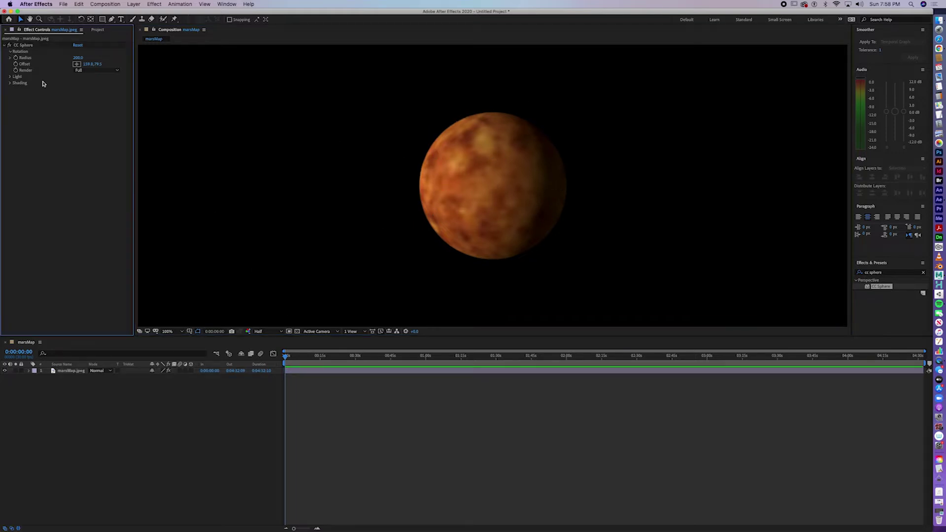
pyautogui.moveTo(79, 86); pyautogui.dragTo(114, 110)
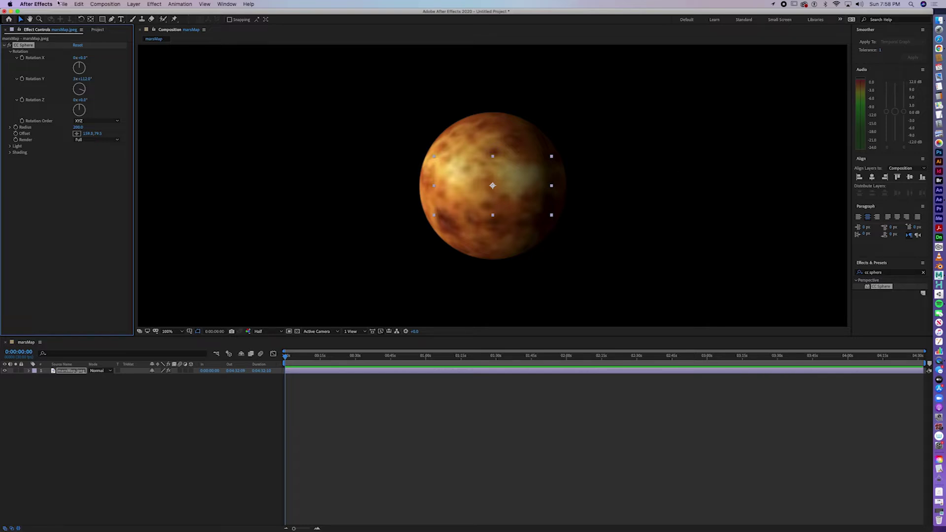
pyautogui.doubleClick(93, 10)
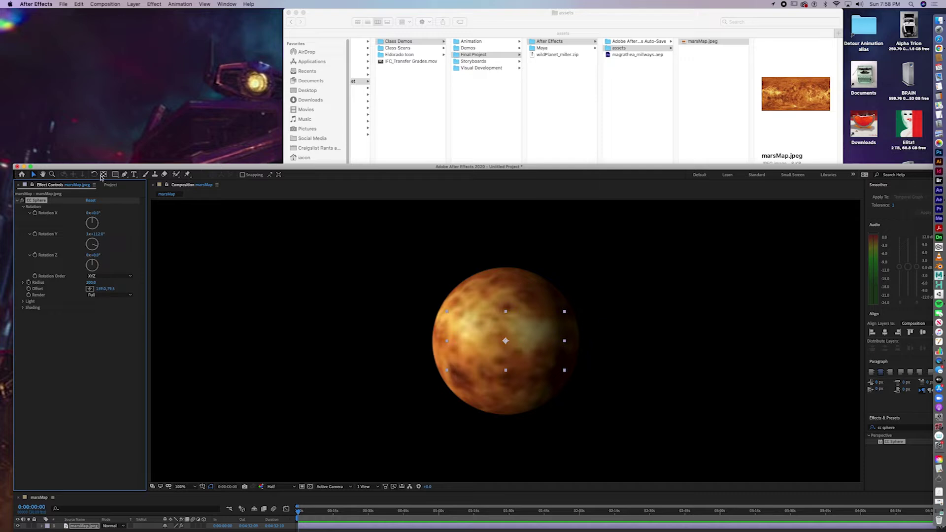
# - Save the project as planetDemo.aep in Final Project's After Effects folder
pyautogui.moveTo(99, 164); pyautogui.dragTo(79, 6)
pyautogui.click(63, 4)
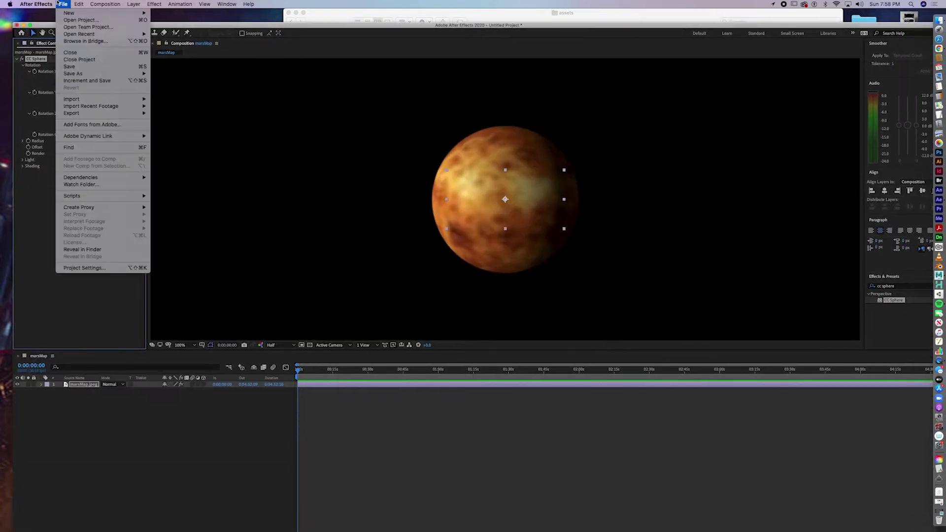
pyautogui.moveTo(90, 73)
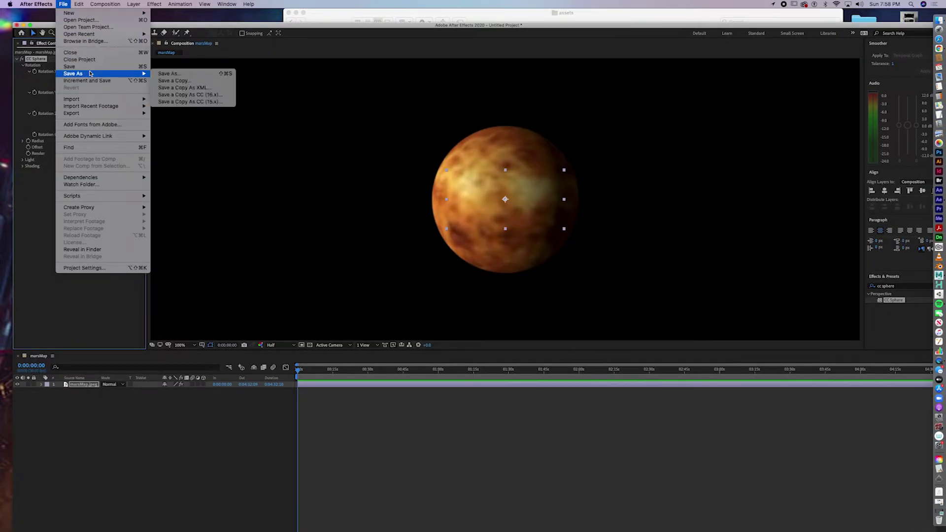
pyautogui.click(167, 74)
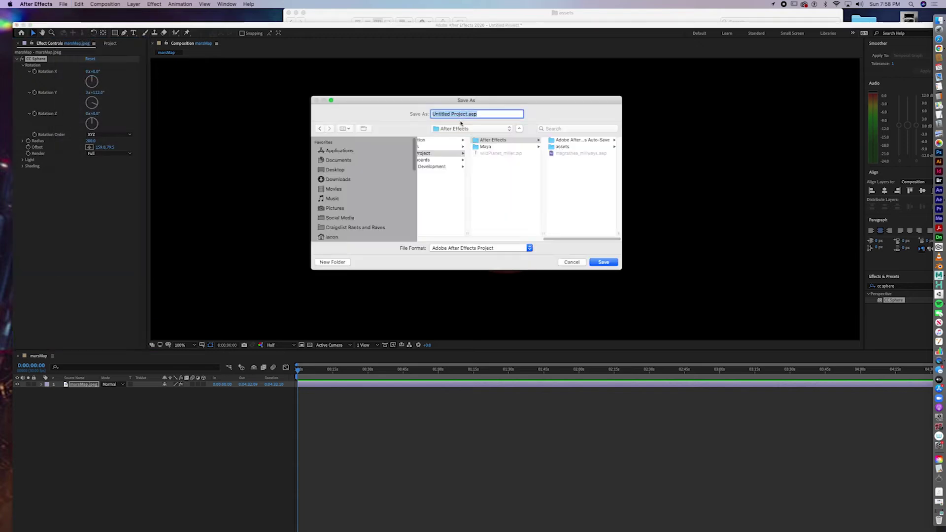
pyautogui.moveTo(476, 114); pyautogui.dragTo(467, 122)
pyautogui.click(466, 114)
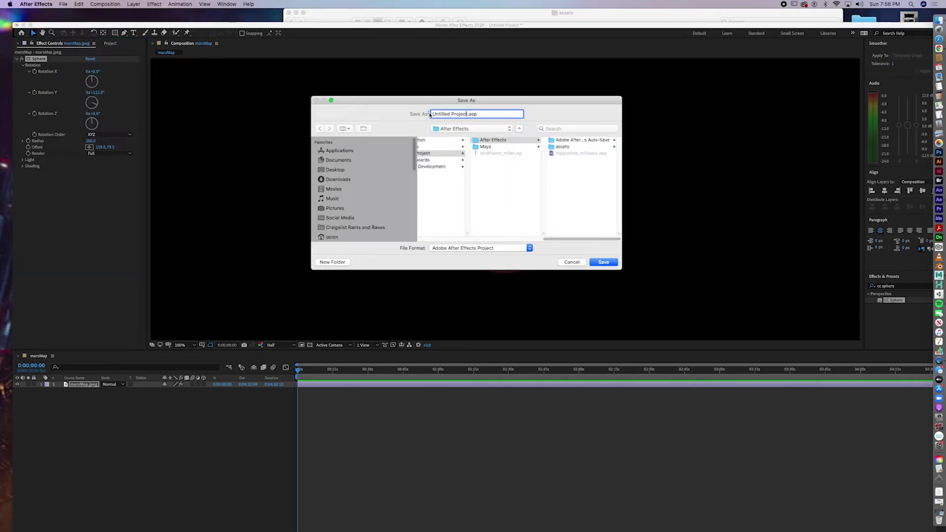
pyautogui.click(479, 140)
pyautogui.press('Tab')
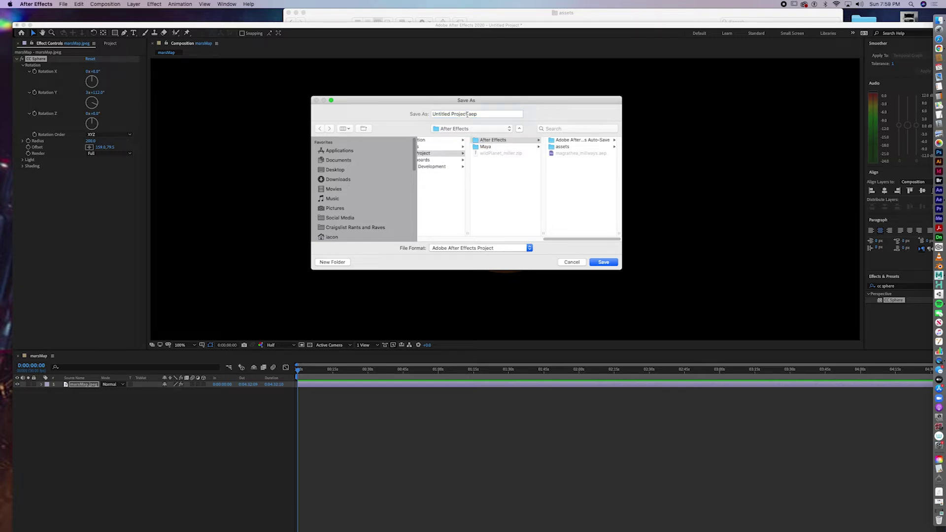
pyautogui.write('planetDempo')
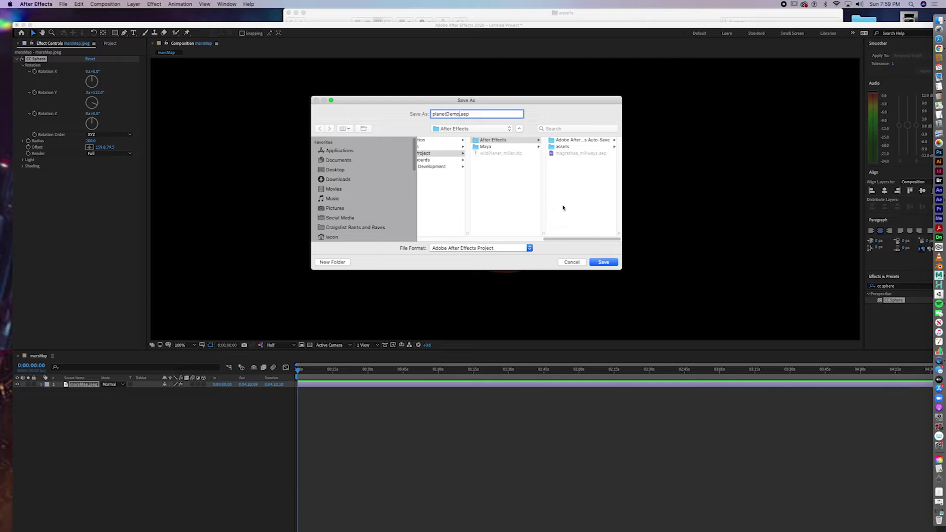
pyautogui.click(604, 262)
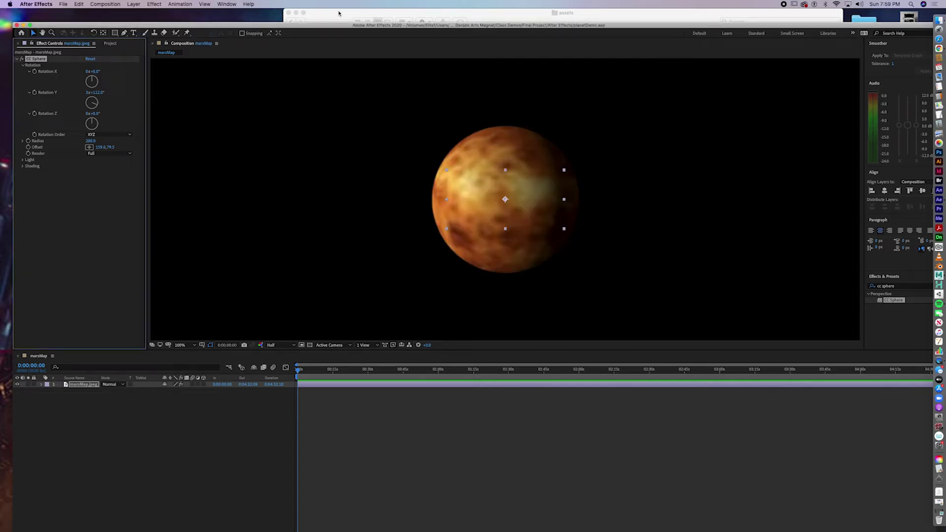
# - Quit After Effects, closing the planetDemo project
pyautogui.moveTo(402, 26)
pyautogui.mouseDown()
pyautogui.moveTo(437, 69)
pyautogui.moveTo(399, 271)
pyautogui.moveTo(390, 20)
pyautogui.mouseUp()
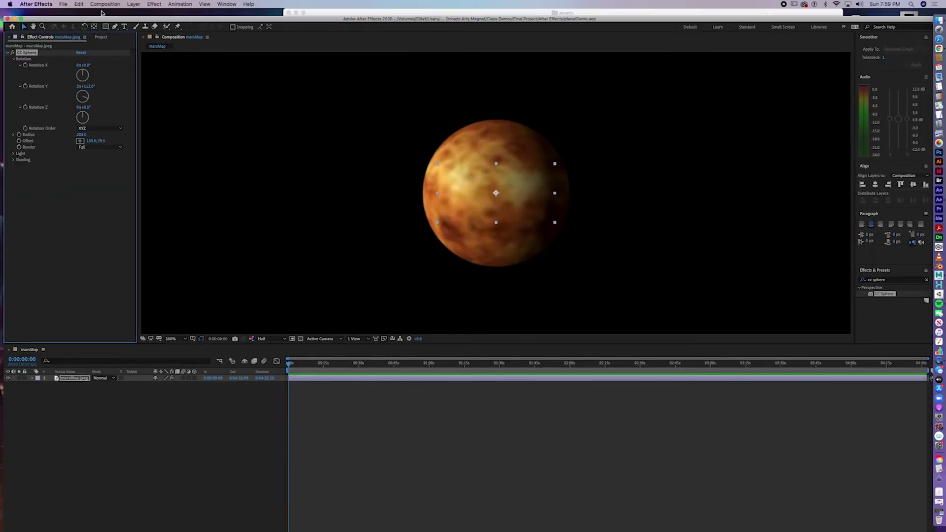
pyautogui.click(64, 4)
pyautogui.moveTo(34, 5)
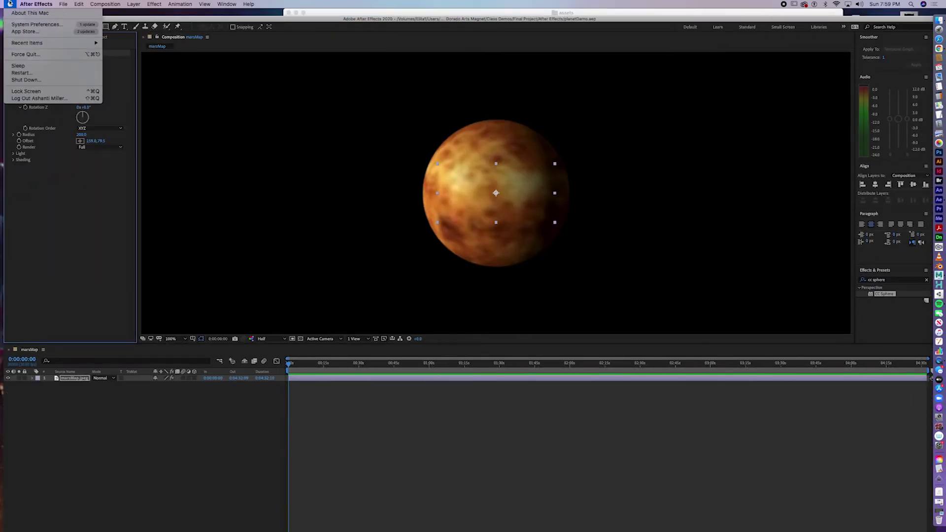
pyautogui.click(44, 79)
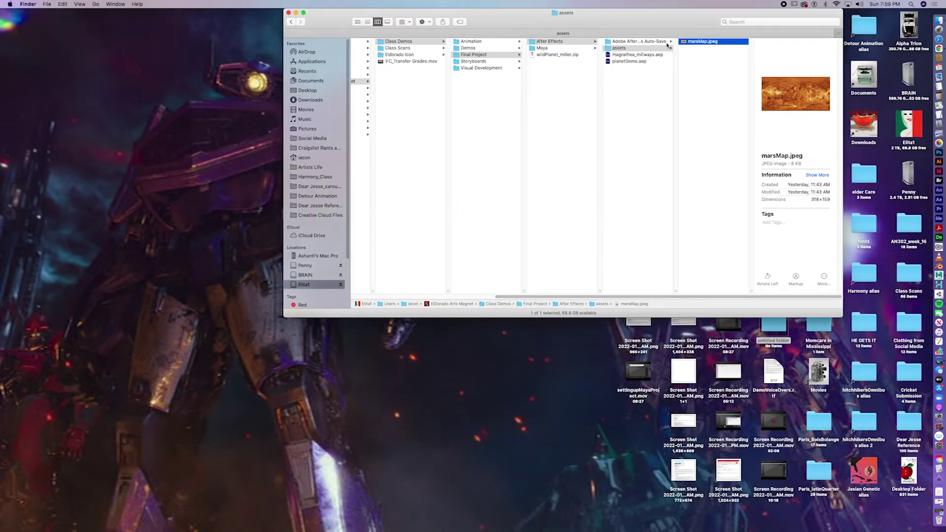
# - Move marsMap.jpeg from the assets folder into the Class Demos folder
pyautogui.click(699, 42)
pyautogui.click(703, 57)
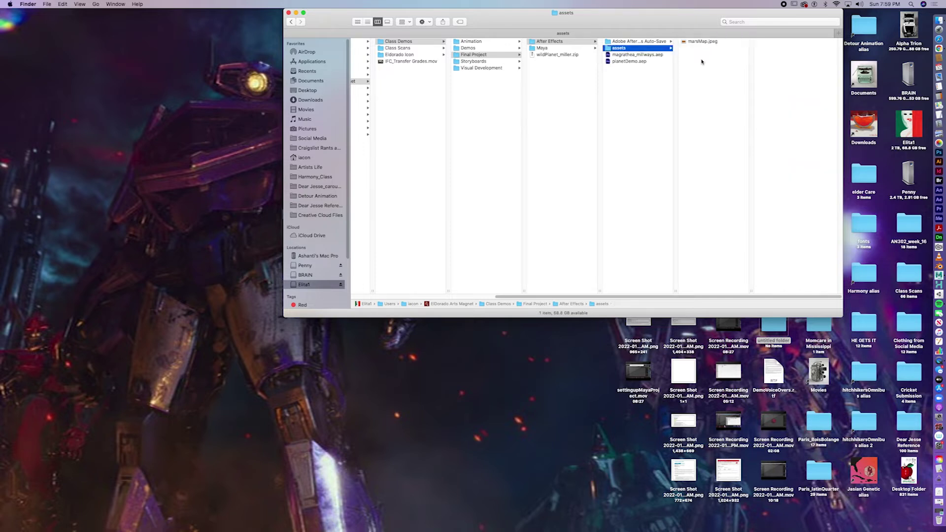
pyautogui.moveTo(696, 42); pyautogui.dragTo(485, 138)
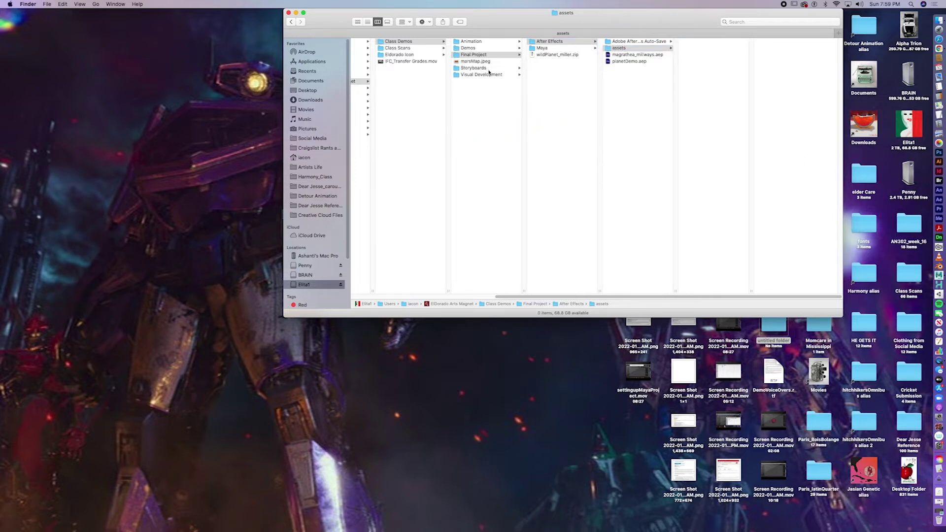
pyautogui.click(481, 61)
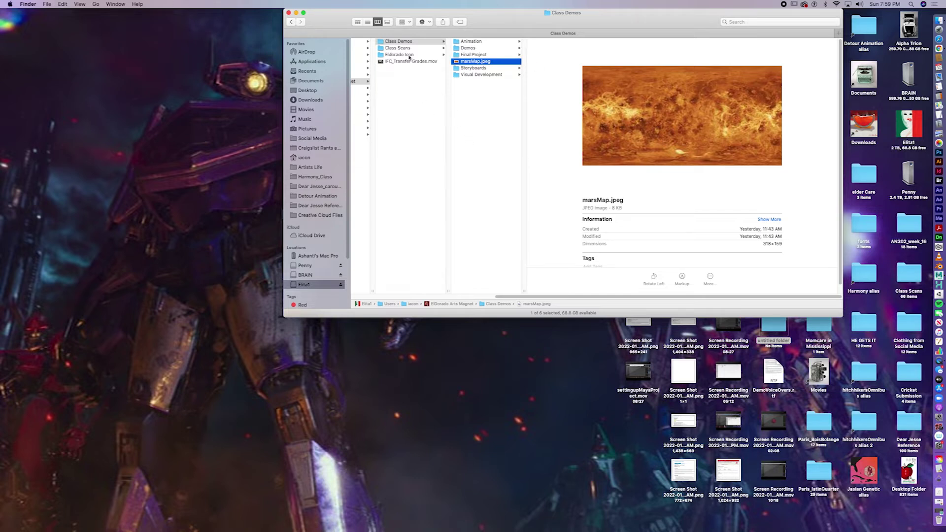
# - Open planetDemo.aep from Final Project > After Effects and dismiss the missing-file warning
pyautogui.click(474, 55)
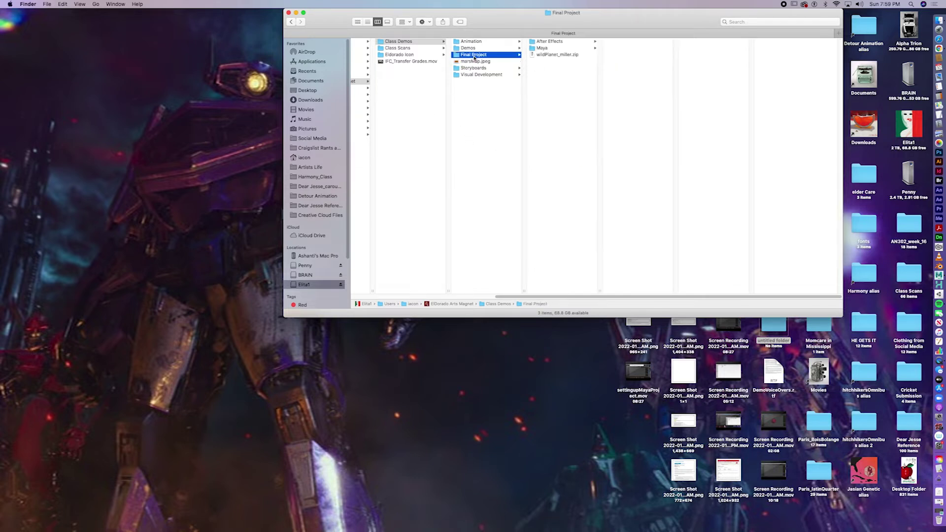
pyautogui.click(562, 42)
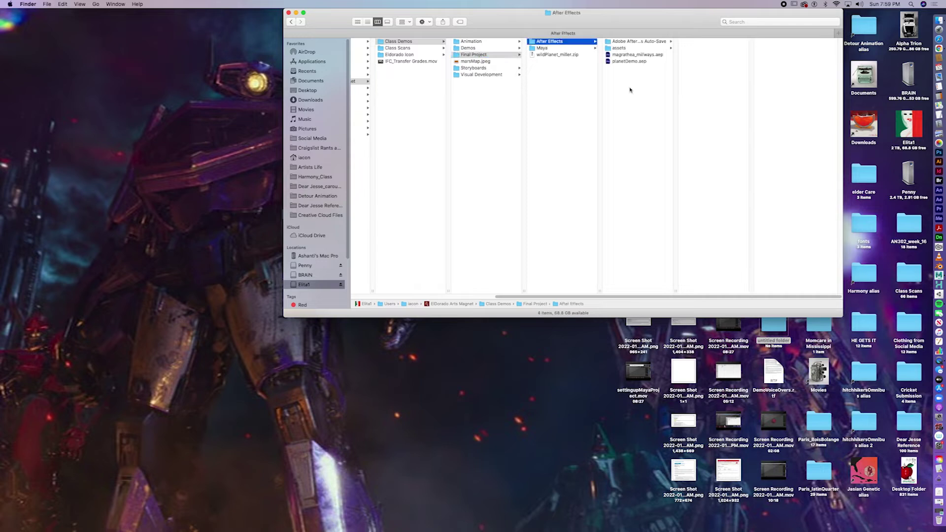
pyautogui.click(629, 62)
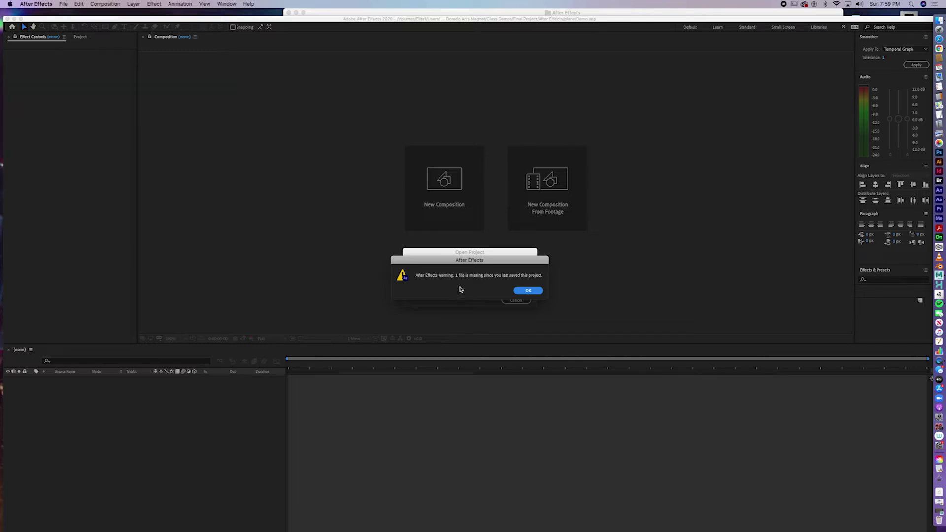
pyautogui.click(523, 293)
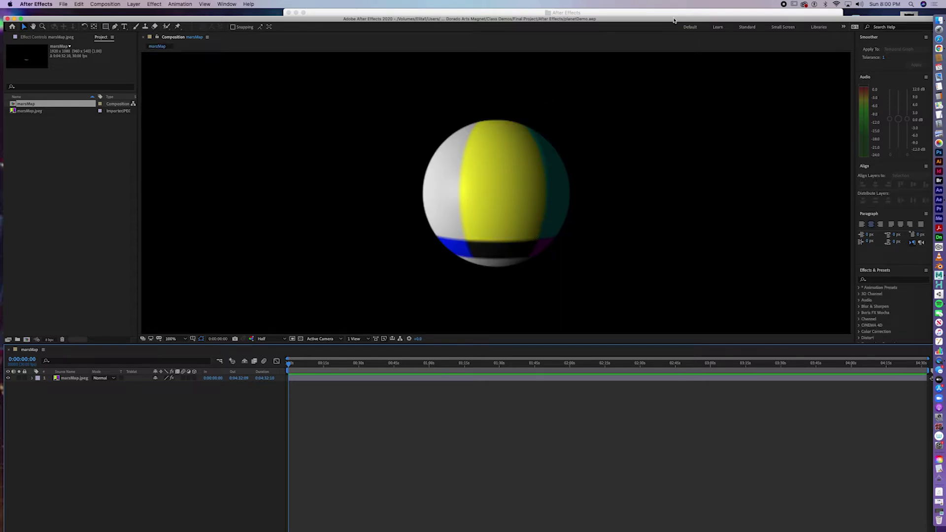
pyautogui.moveTo(544, 18); pyautogui.dragTo(470, 238)
pyautogui.click(489, 83)
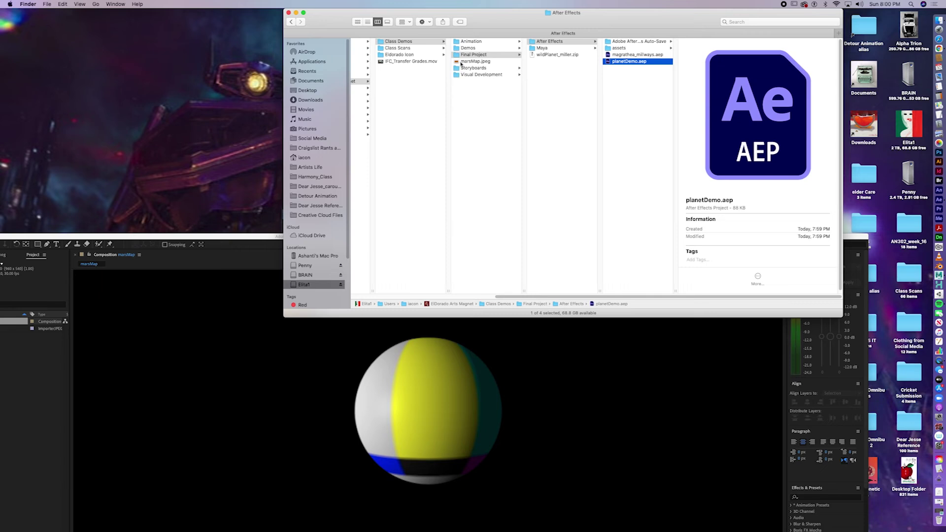
# - Move marsMap.jpeg from Class Demos back into Final Project's After Effects folder
pyautogui.click(485, 62)
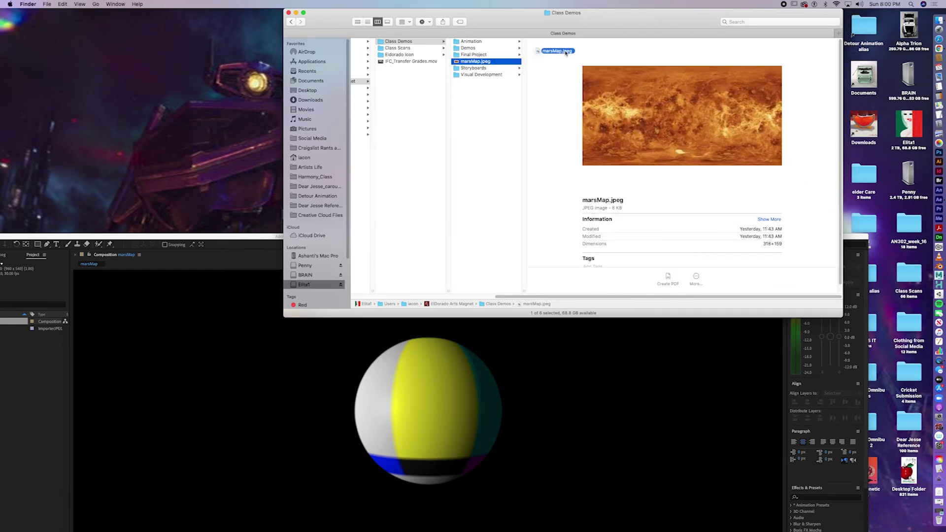
pyautogui.moveTo(565, 53); pyautogui.dragTo(484, 56)
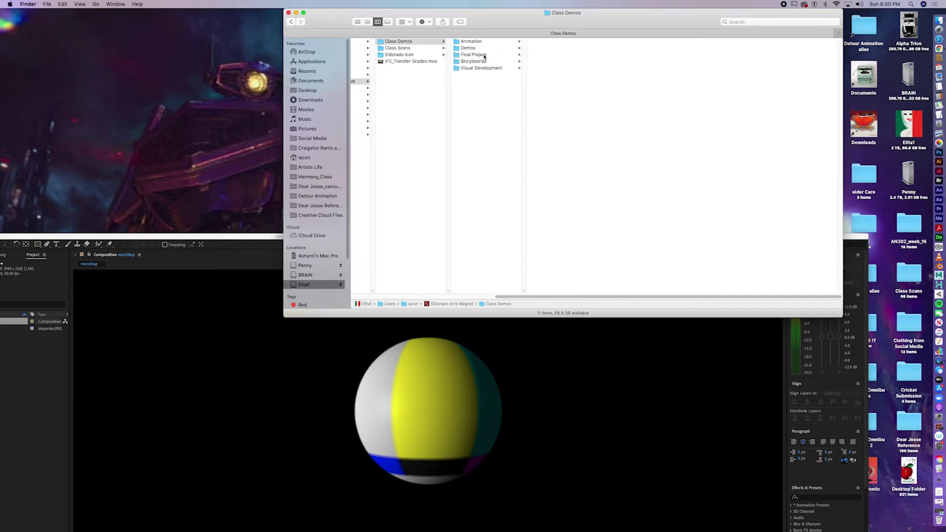
pyautogui.click(485, 56)
pyautogui.moveTo(545, 51); pyautogui.dragTo(547, 43)
pyautogui.moveTo(620, 61); pyautogui.dragTo(619, 49)
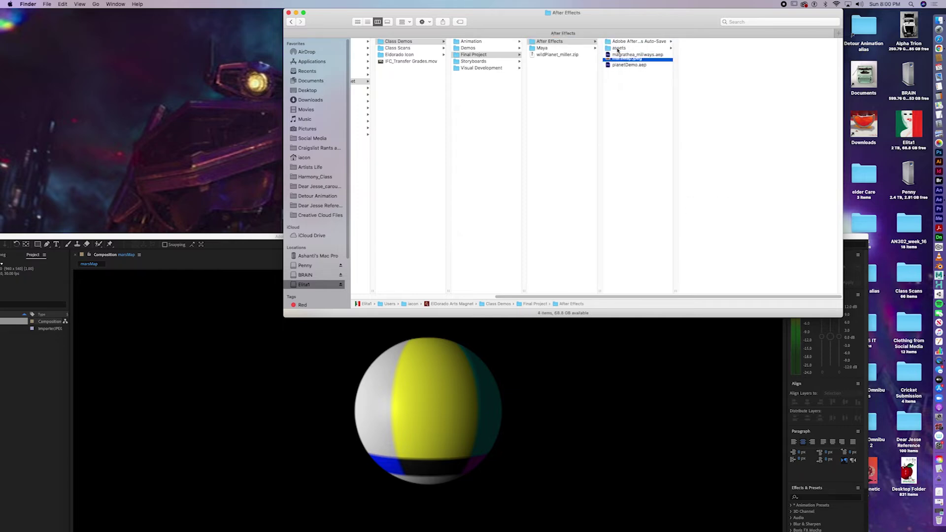
# - Reload the marsMap.jpeg footage and scrub the timeline to preview the Mars globe
pyautogui.doubleClick(221, 240)
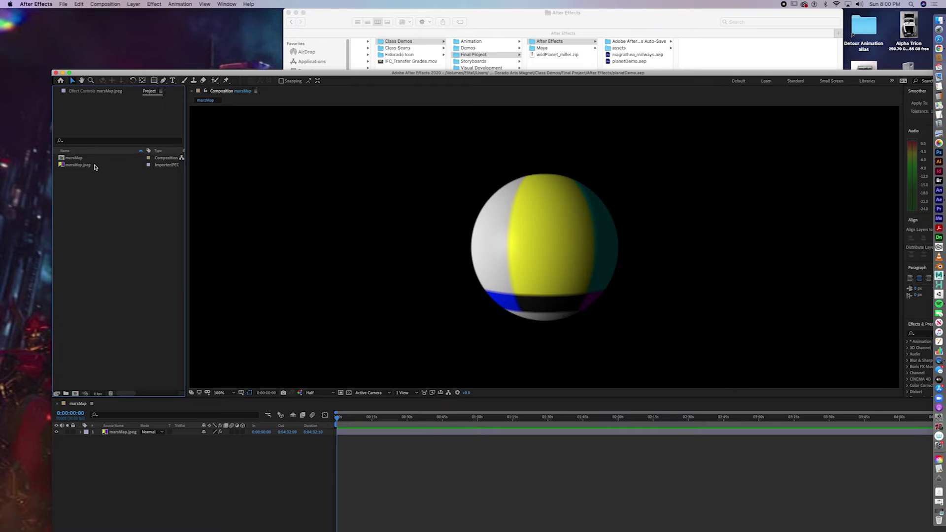
pyautogui.click(94, 166)
pyautogui.rightClick(90, 167)
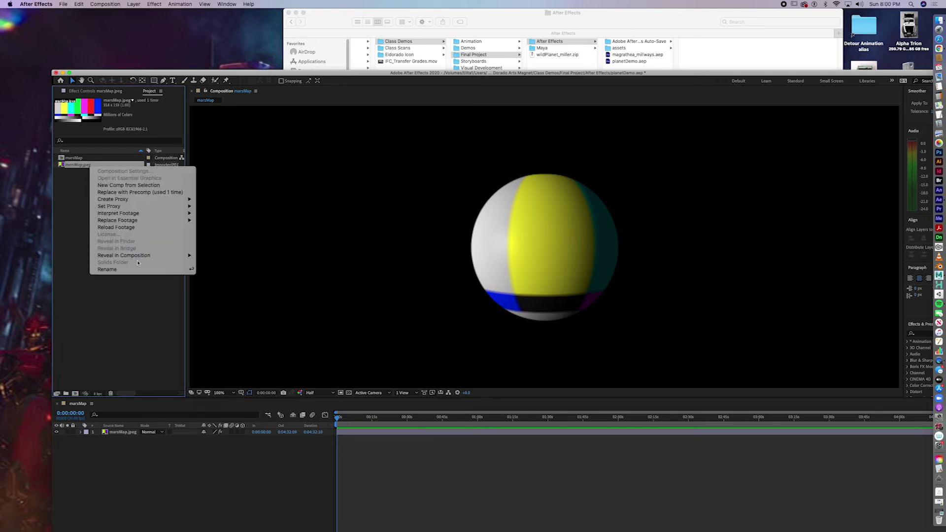
pyautogui.click(112, 230)
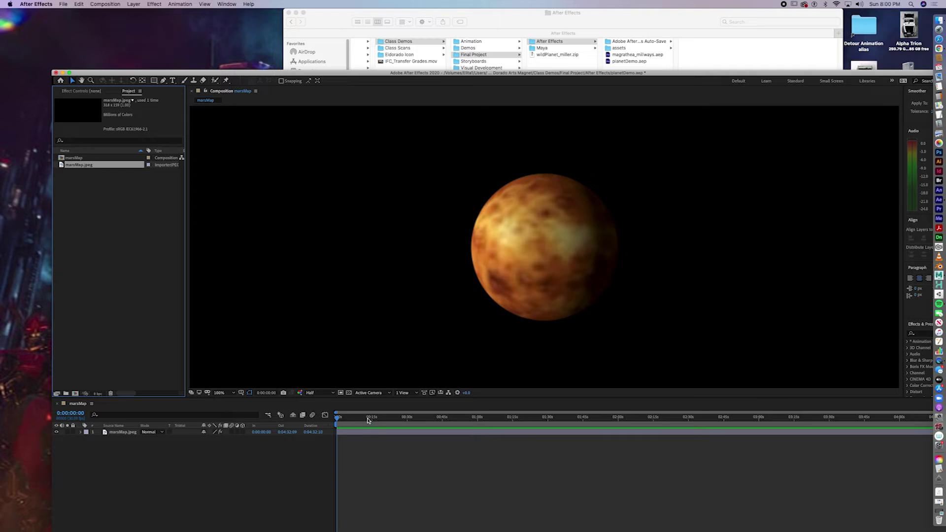
pyautogui.moveTo(373, 418); pyautogui.dragTo(573, 417)
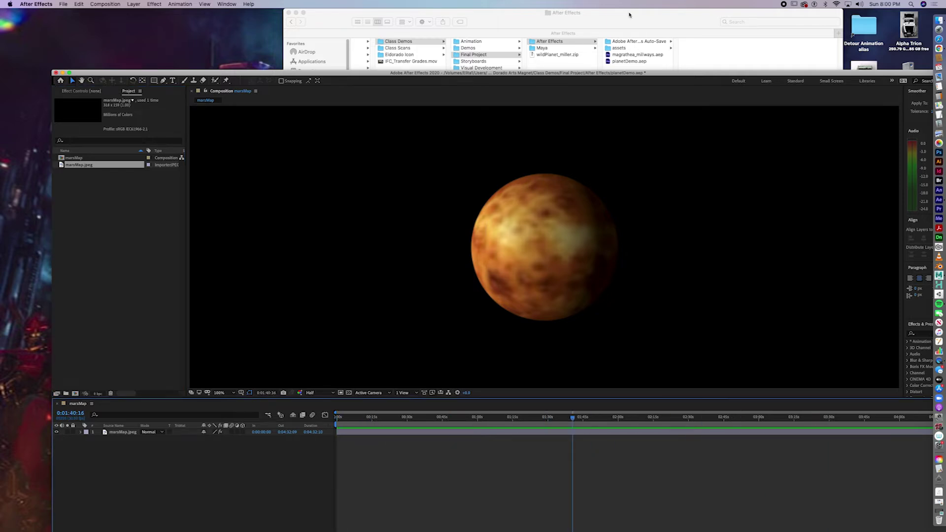
# - Rename marsMap.jpeg in the assets folder to darsMap.jpeg
pyautogui.click(641, 56)
pyautogui.click(626, 49)
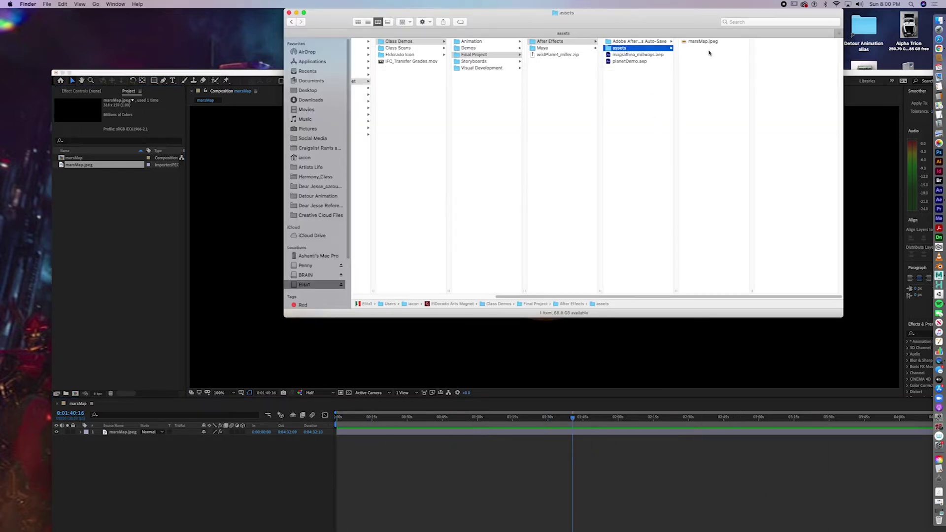
pyautogui.click(699, 43)
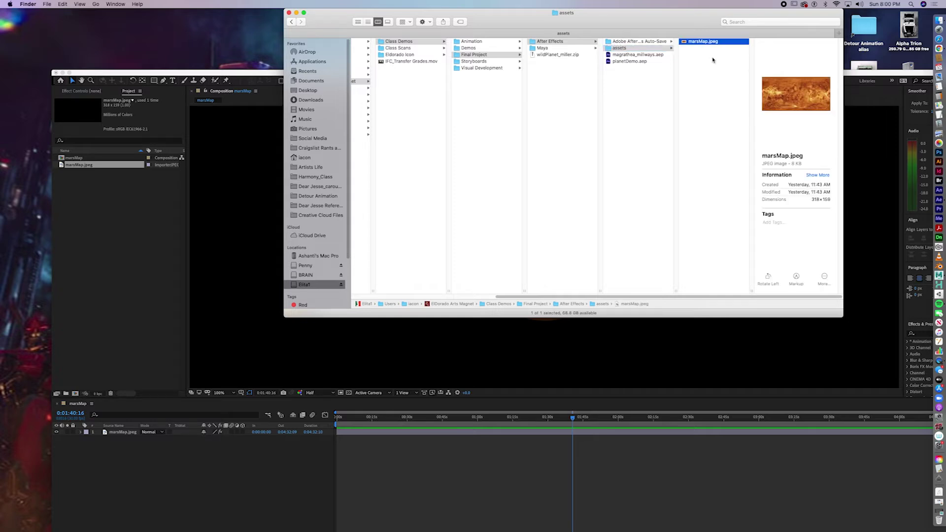
pyautogui.press('Return')
pyautogui.write('a')
pyautogui.press('super+z')
pyautogui.press('Right')
pyautogui.click(726, 89)
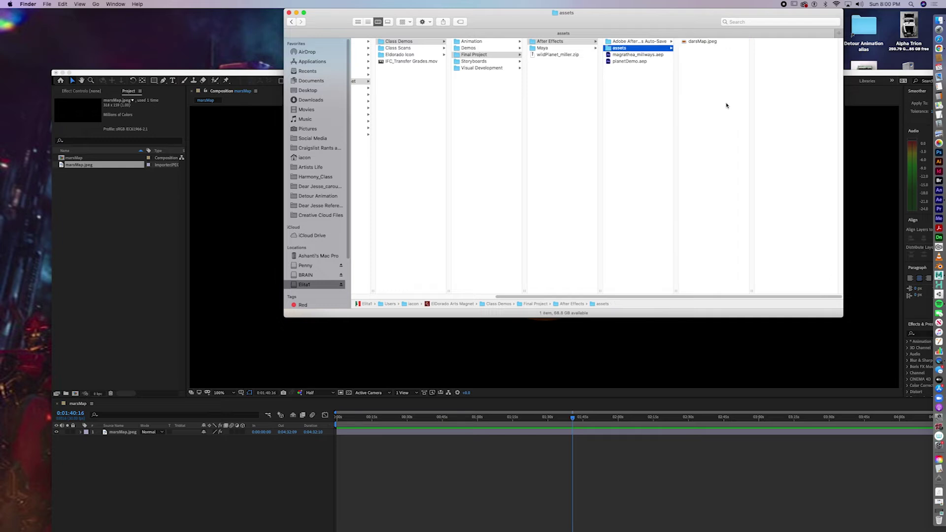
# - Dismiss After Effects' missing-file warning, scrub to about 1:12, and maximize the window
pyautogui.click(213, 222)
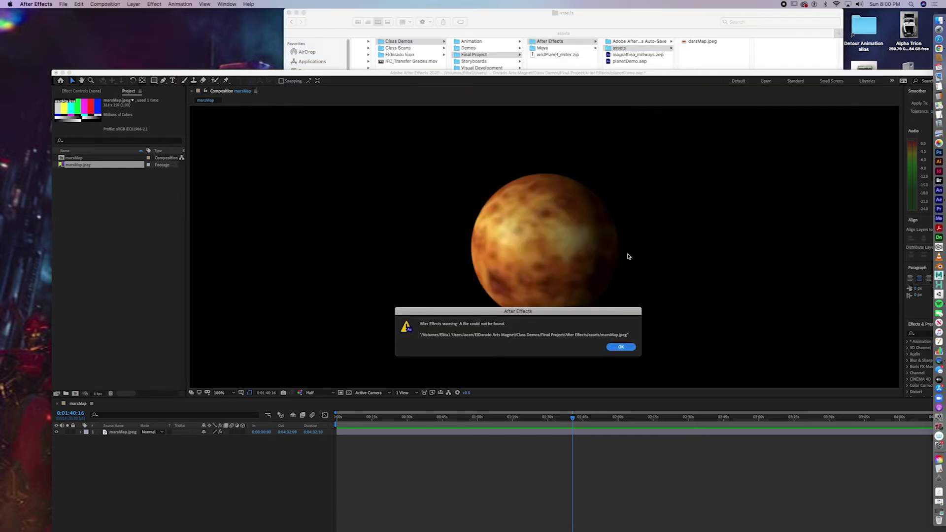
pyautogui.click(619, 348)
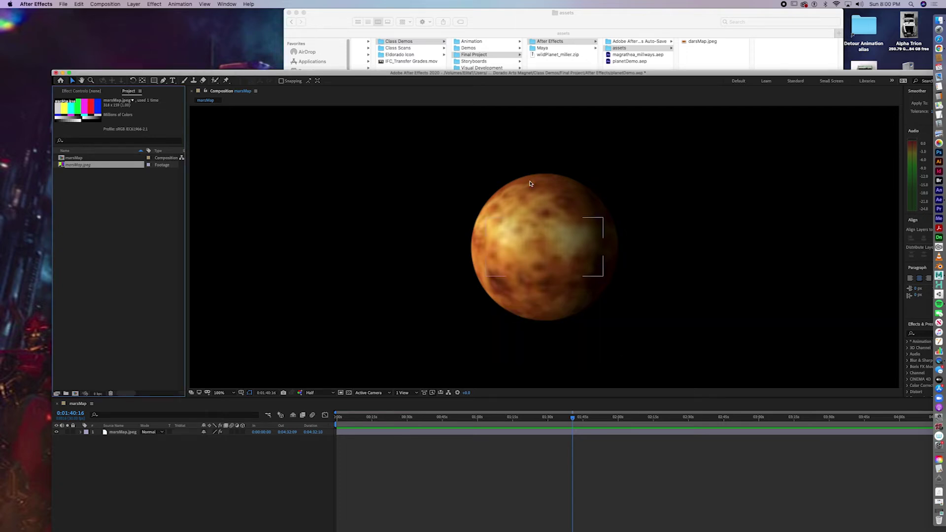
pyautogui.click(108, 235)
pyautogui.click(528, 242)
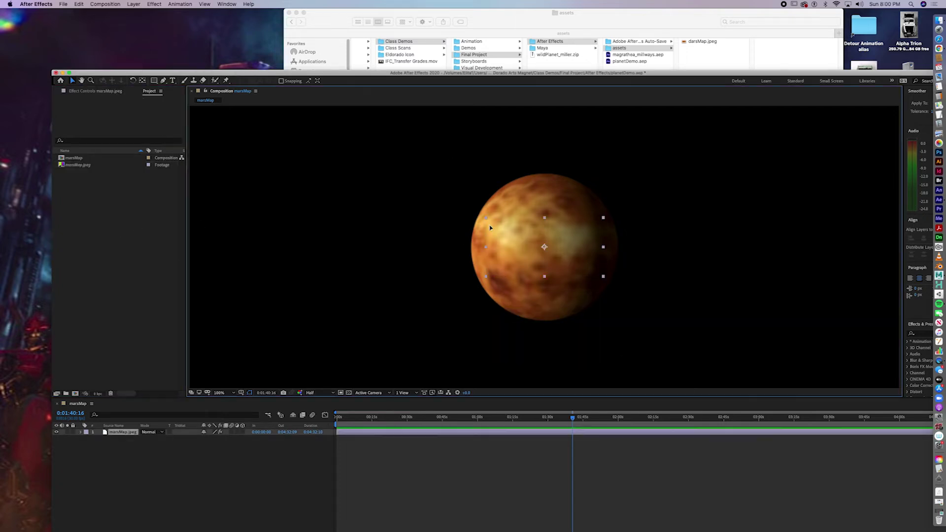
pyautogui.click(653, 417)
pyautogui.moveTo(654, 417); pyautogui.dragTo(507, 418)
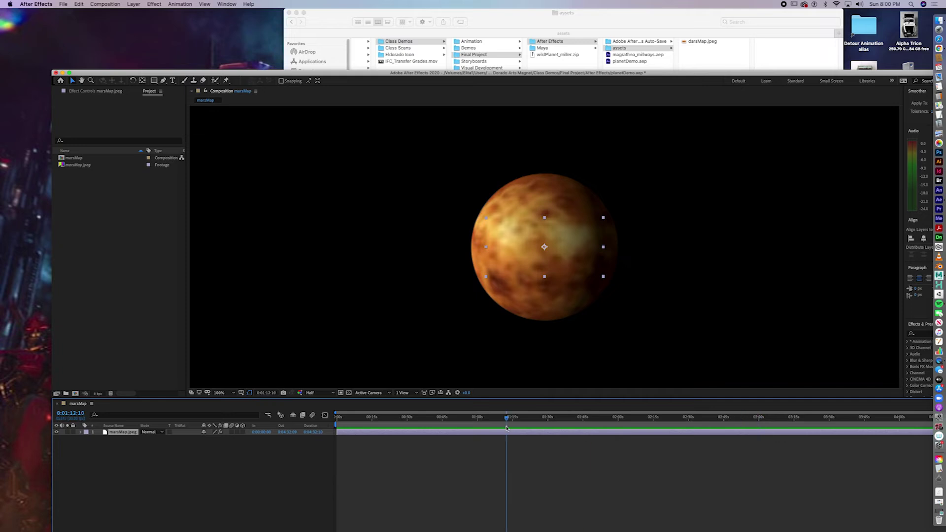
pyautogui.click(83, 159)
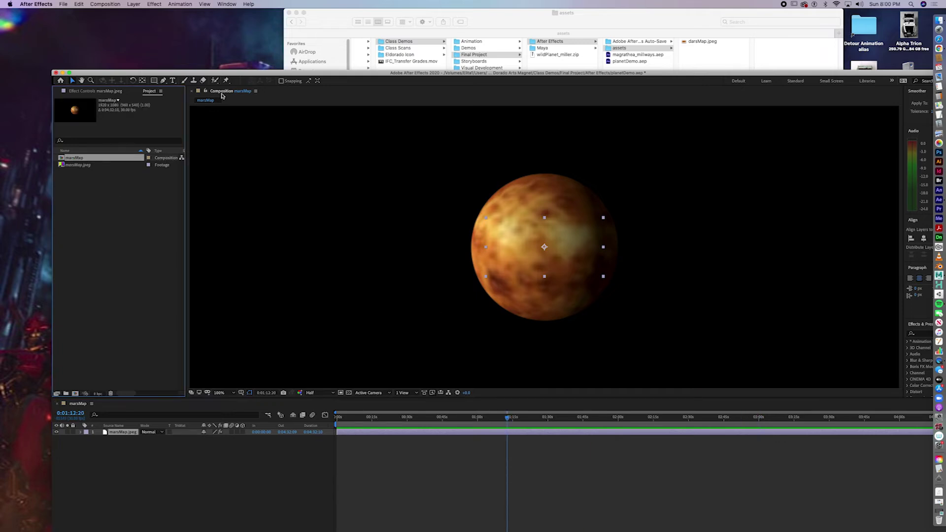
pyautogui.doubleClick(222, 72)
# - Scrub to 3:19:25 and change the CC Sphere's Y rotation
pyautogui.click(71, 111)
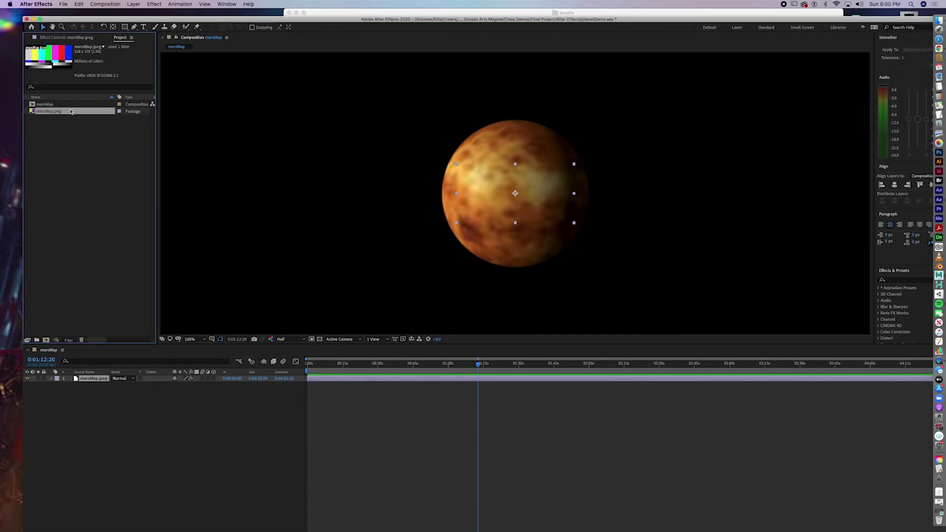
pyautogui.click(551, 363)
pyautogui.moveTo(646, 391); pyautogui.dragTo(776, 414)
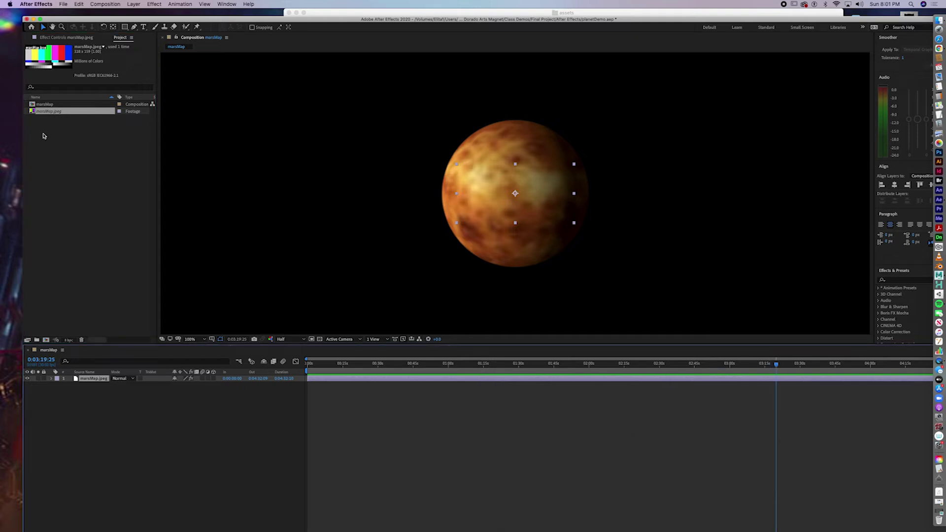
pyautogui.click(61, 37)
pyautogui.moveTo(105, 98)
pyautogui.mouseDown()
pyautogui.moveTo(94, 94)
pyautogui.moveTo(108, 94)
pyautogui.moveTo(95, 95)
pyautogui.moveTo(108, 114)
pyautogui.moveTo(117, 96)
pyautogui.moveTo(102, 113)
pyautogui.moveTo(82, 83)
pyautogui.moveTo(99, 91)
pyautogui.moveTo(65, 81)
pyautogui.moveTo(98, 87)
pyautogui.mouseUp()
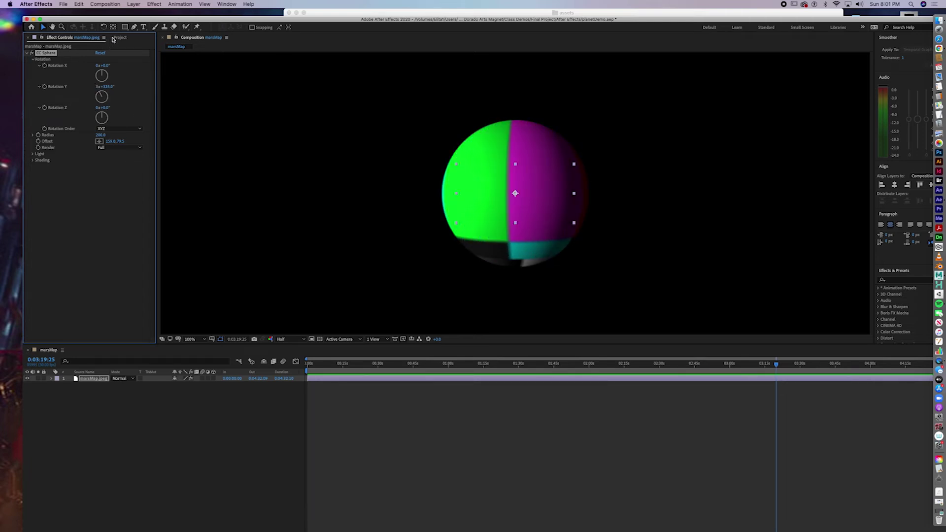
# - Replace the missing marsMap.jpeg footage with darsMap.jpeg from the assets folder
pyautogui.click(116, 38)
pyautogui.rightClick(106, 111)
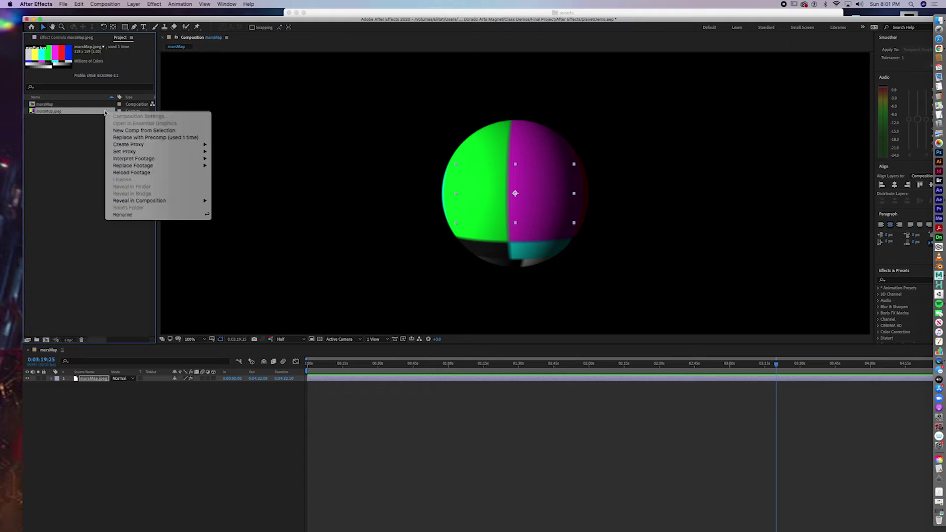
pyautogui.moveTo(130, 167)
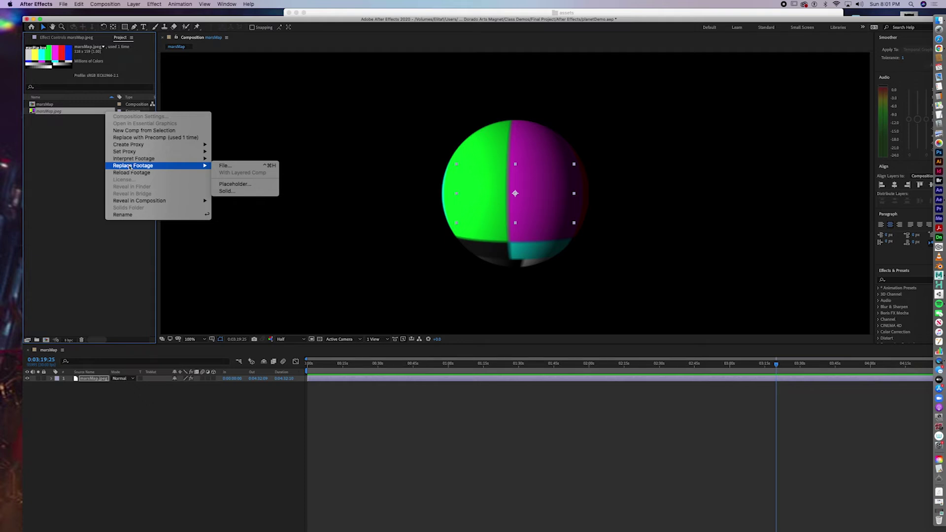
pyautogui.click(390, 202)
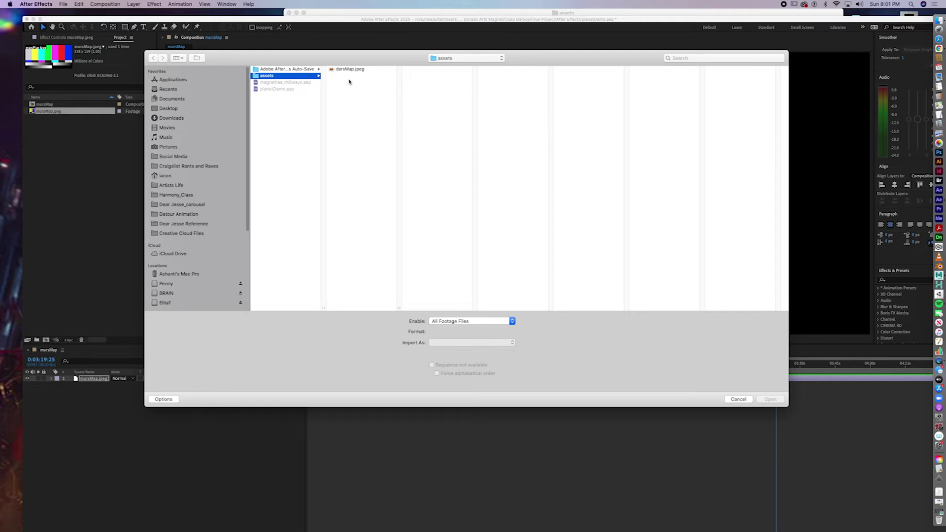
pyautogui.click(349, 70)
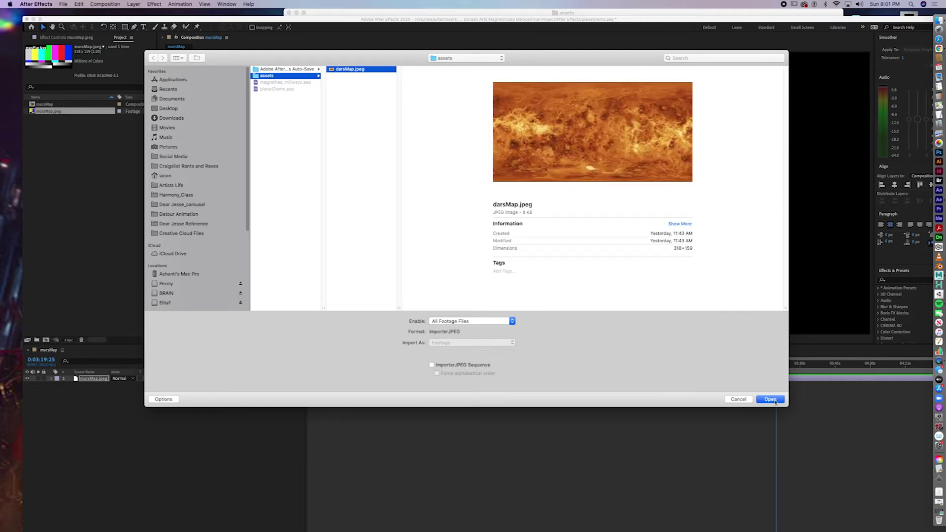
pyautogui.click(771, 399)
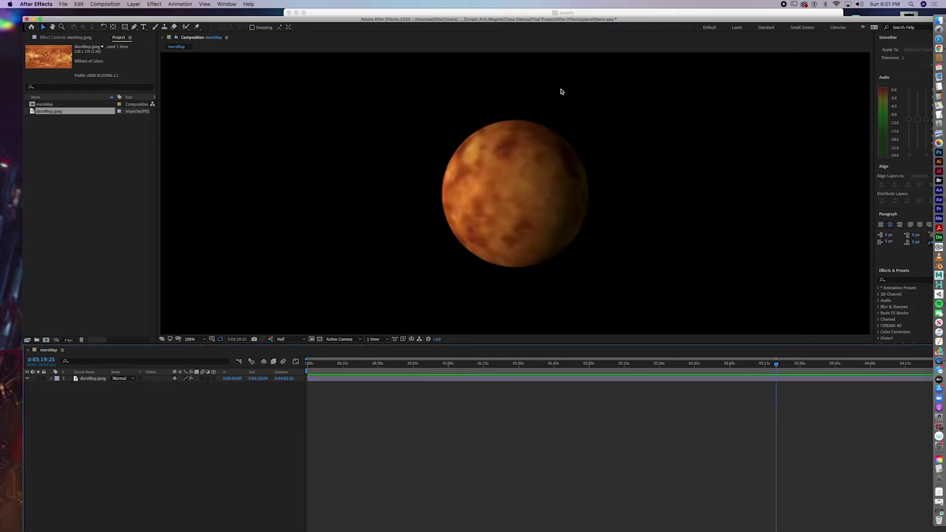
# - Move the After Effects window aside and bring the Finder window forward
pyautogui.moveTo(659, 22); pyautogui.dragTo(581, 356)
pyautogui.click(629, 49)
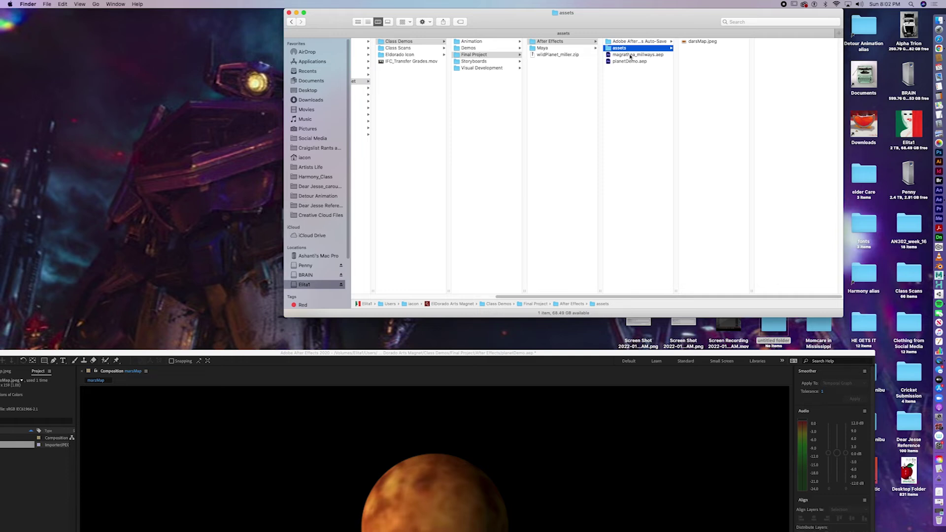
pyautogui.doubleClick(270, 353)
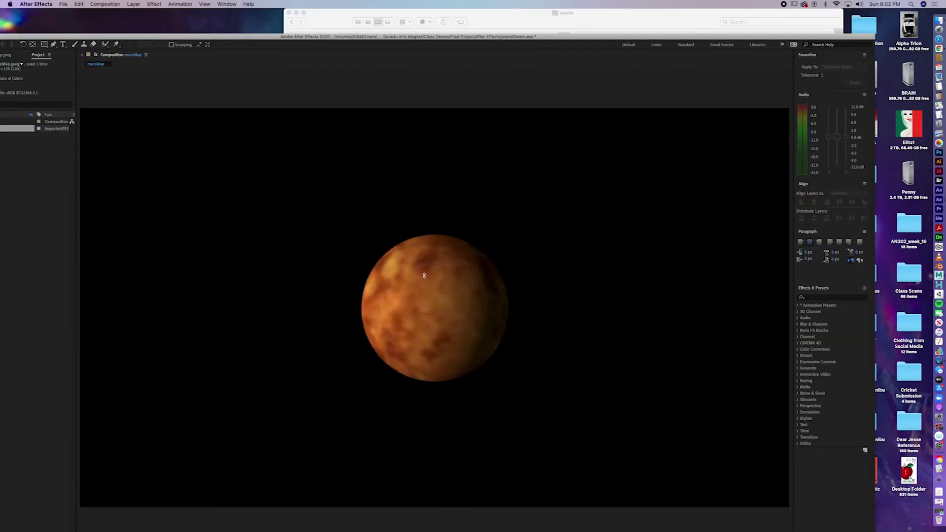
pyautogui.doubleClick(371, 35)
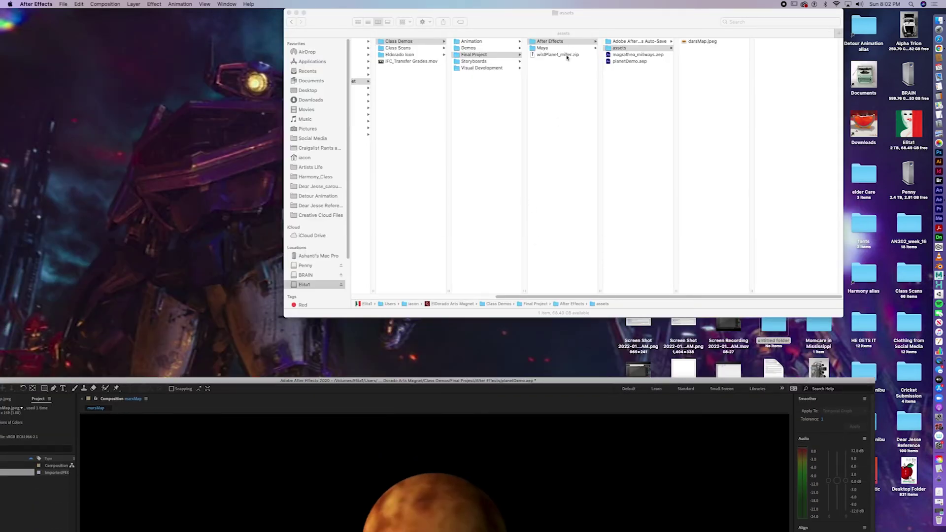
pyautogui.moveTo(572, 21); pyautogui.dragTo(580, 55)
# - Create a new folder named Animation_01 in ElDorado Arts Magnet
pyautogui.press('Left')
pyautogui.press('Left')
pyautogui.press('Left')
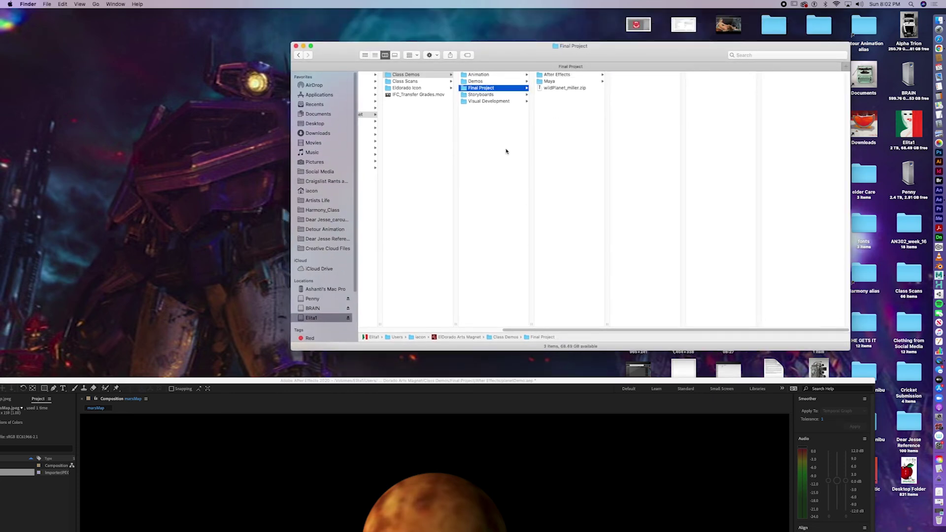
pyautogui.click(477, 75)
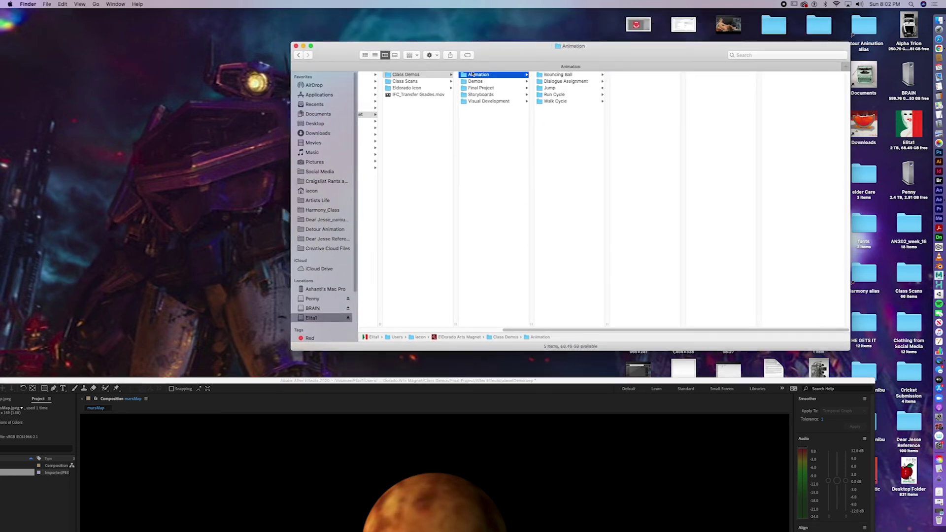
pyautogui.press('Left')
pyautogui.press('Left')
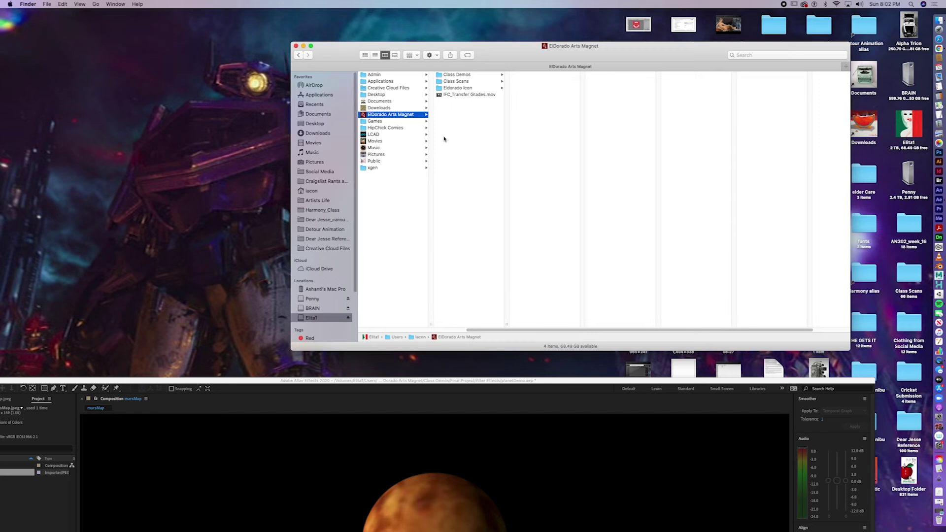
pyautogui.press('super+shift+n')
pyautogui.write('Animaiton')
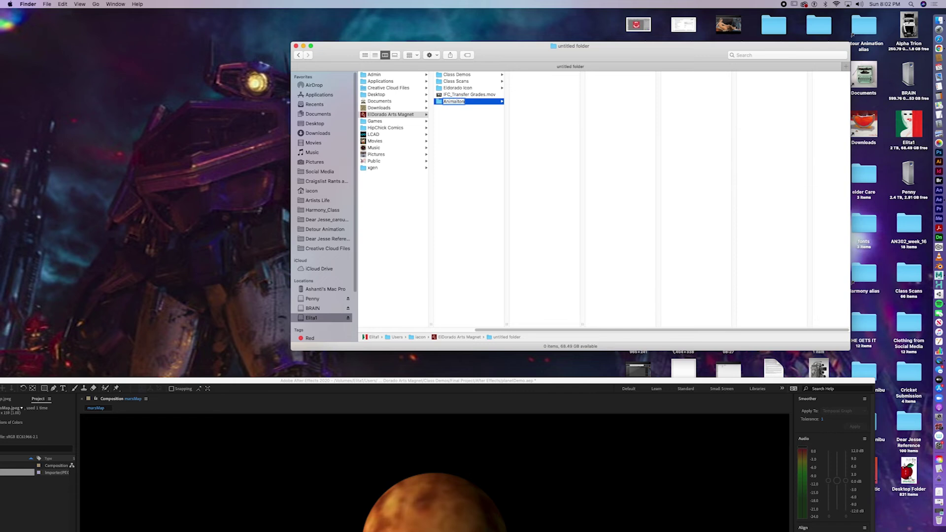
pyautogui.write('==')
pyautogui.press('BackSpace')
pyautogui.press('BackSpace')
pyautogui.press('BackSpace')
pyautogui.press('BackSpace')
pyautogui.press('BackSpace')
pyautogui.write('tion_01')
pyautogui.press('Return')
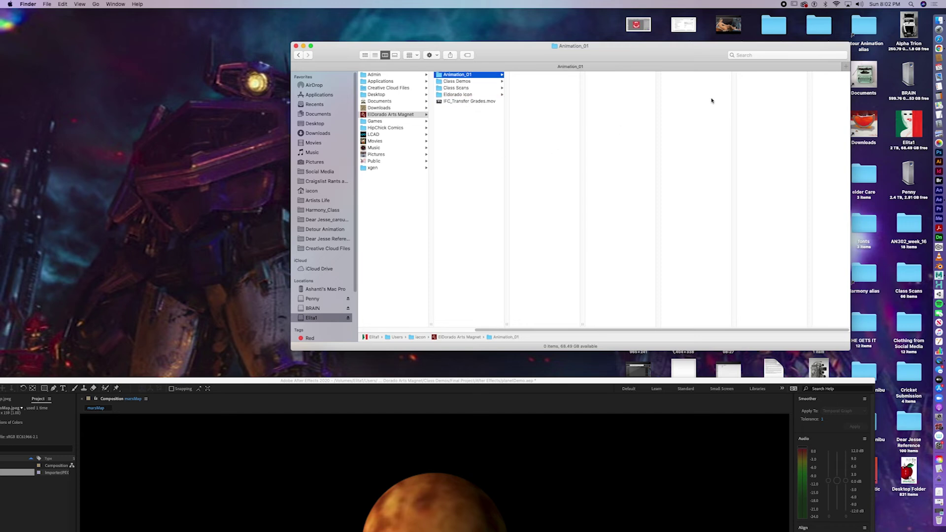
# - Create a beatNBoard folder inside Animation_01
pyautogui.press('super+shift+n')
pyautogui.write('Beat B')
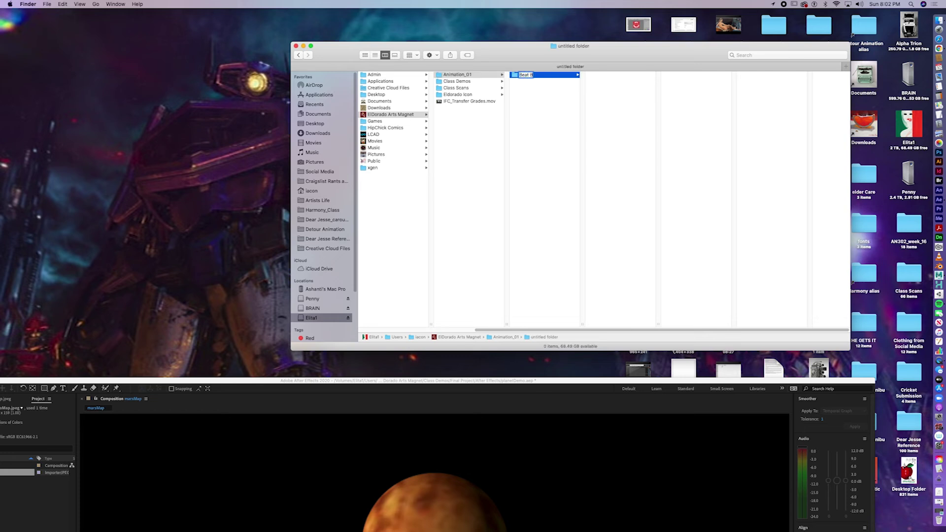
pyautogui.press('BackSpace')
pyautogui.press('BackSpace')
pyautogui.press('BackSpace')
pyautogui.press('BackSpace')
pyautogui.write('beatN')
pyautogui.write('a')
pyautogui.write('Boa')
pyautogui.write('rd')
pyautogui.press('Return')
pyautogui.click(525, 122)
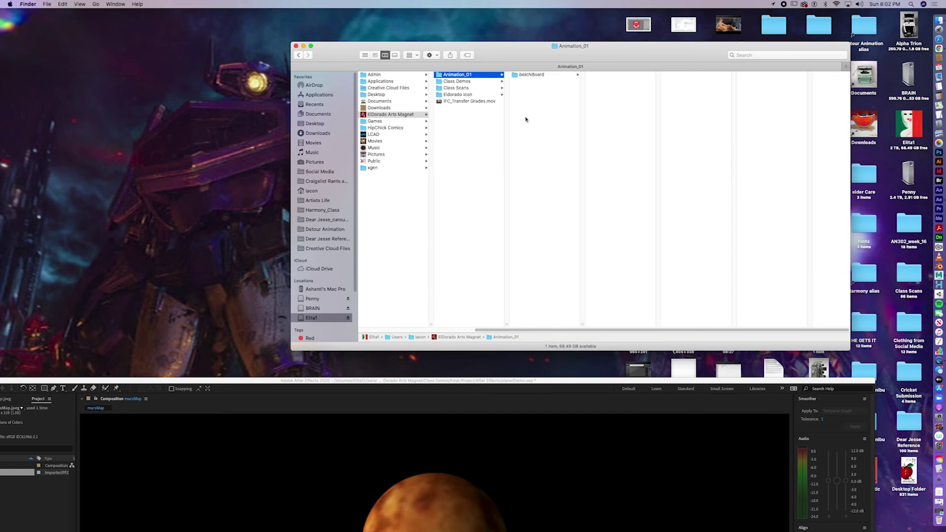
# - Create a dialogue folder in Animation_01
pyautogui.rightClick(526, 119)
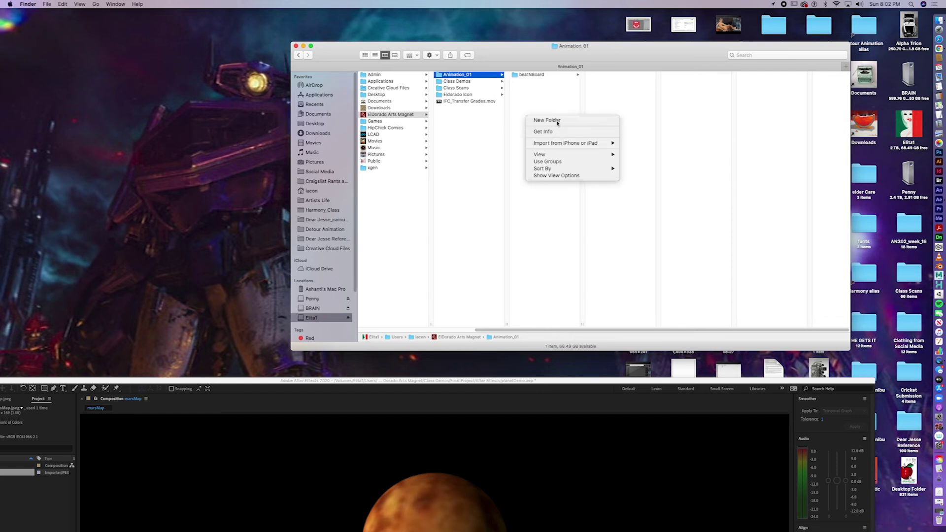
pyautogui.click(548, 121)
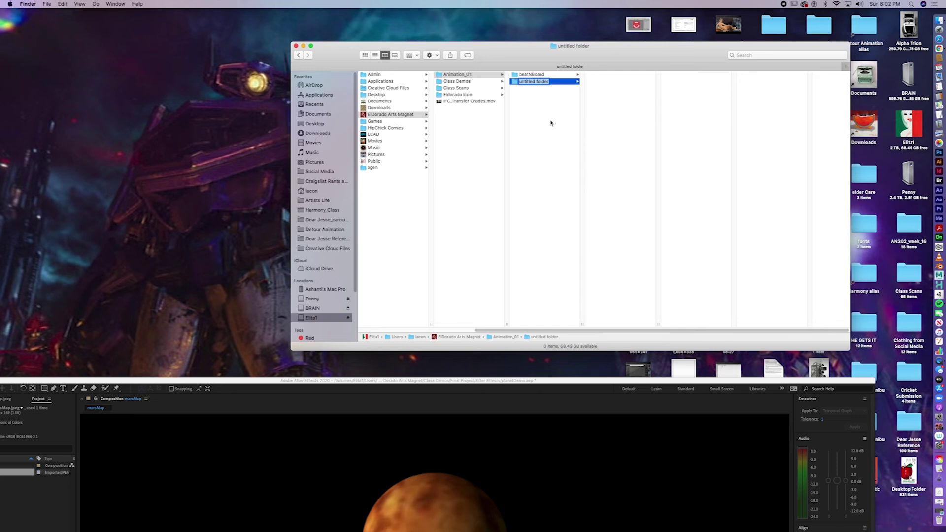
pyautogui.write('Di')
pyautogui.press('BackSpace')
pyautogui.write('ialogue')
pyautogui.click(554, 140)
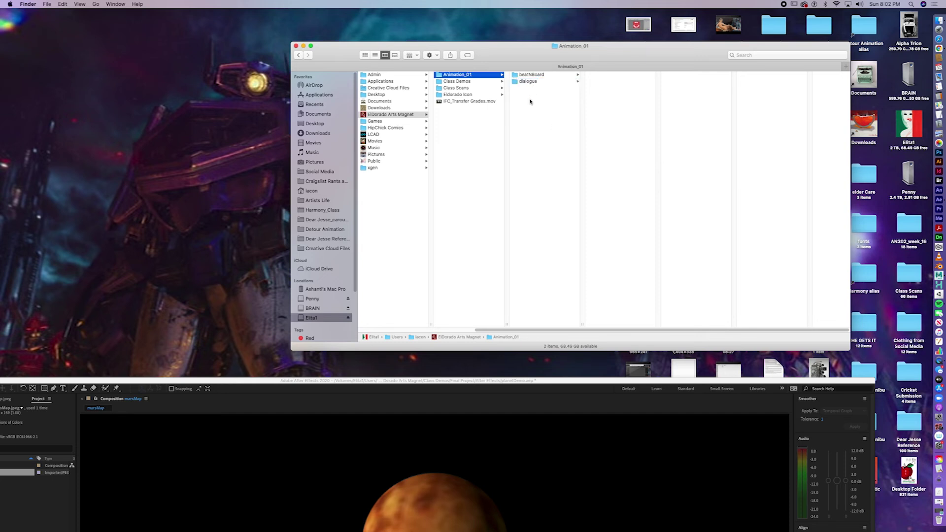
# - Create bouncingBall and characterDesign folders in Animation_01
pyautogui.press('super+shift+n')
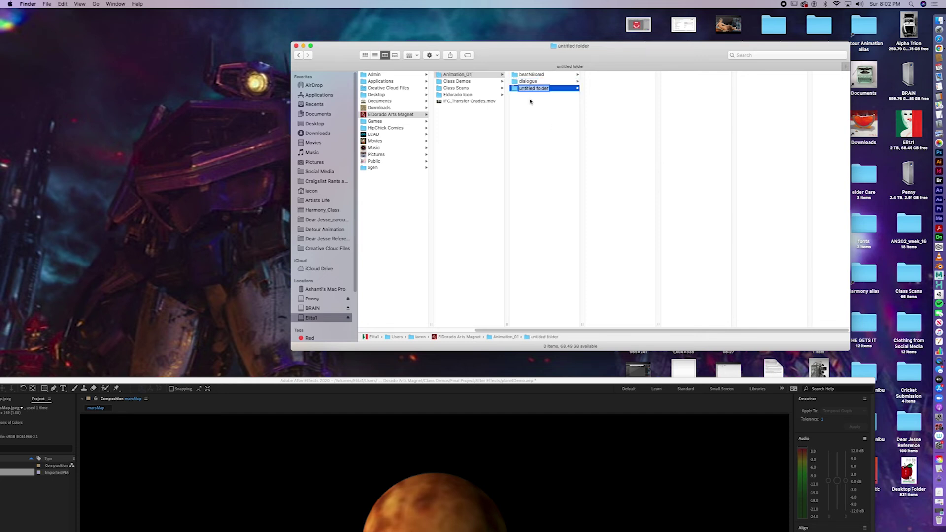
pyautogui.write('bouc')
pyautogui.write('cingBall')
pyautogui.press('Return')
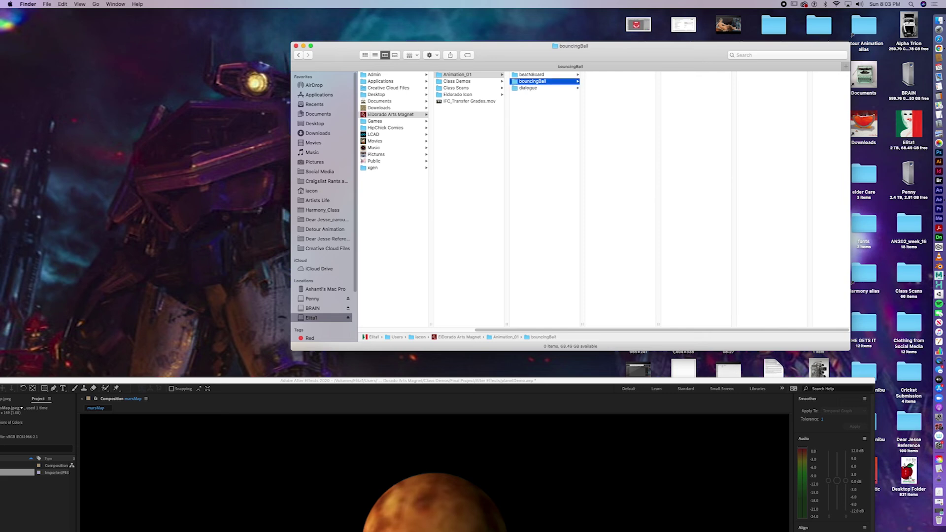
pyautogui.click(535, 127)
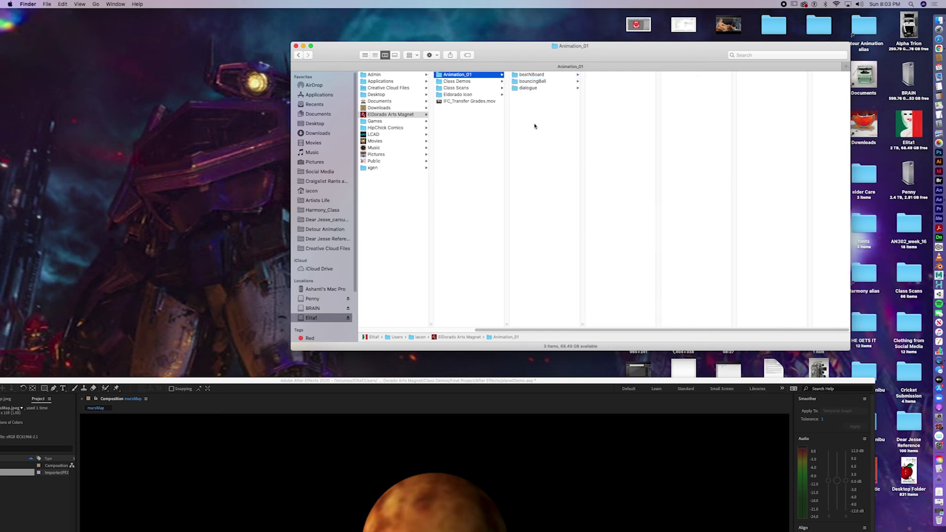
pyautogui.press('super+shift+n')
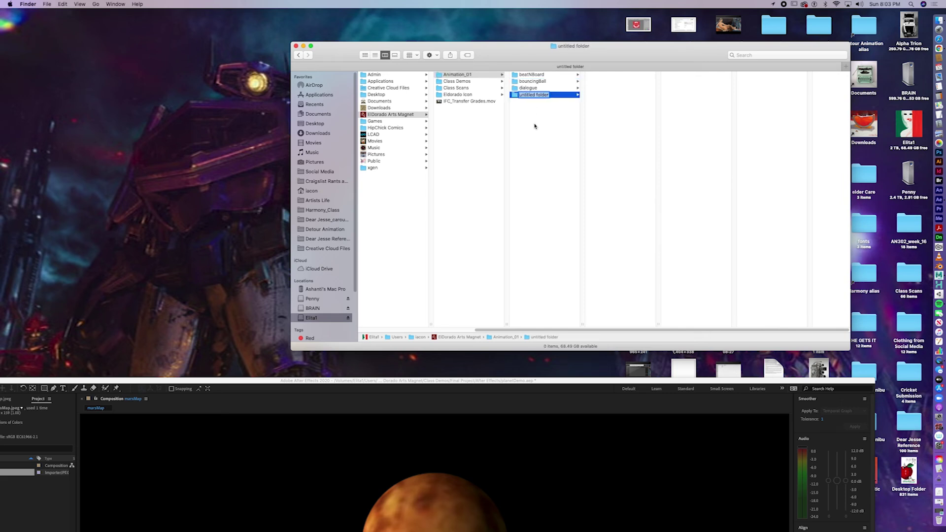
pyautogui.write('characterDesign')
pyautogui.press('Return')
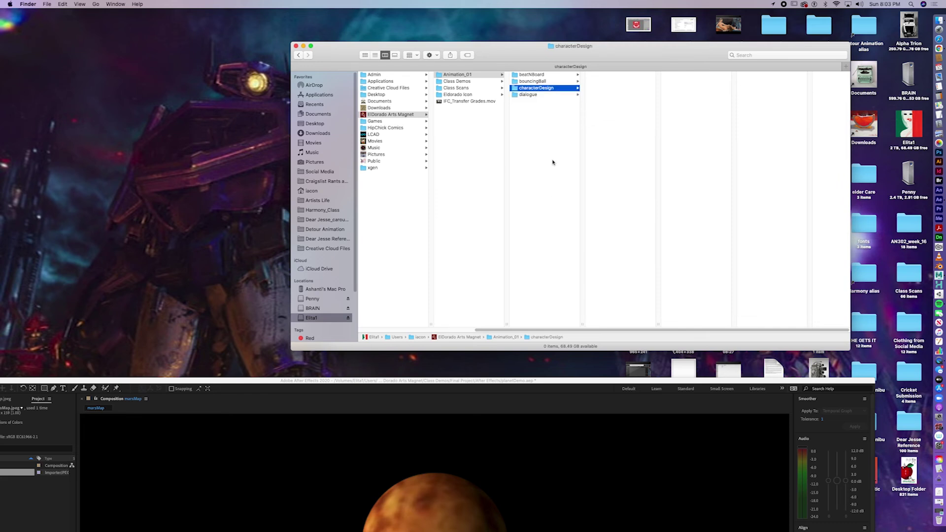
# - Move the stray untitled folder to the Trash
pyautogui.press('super+shift+n')
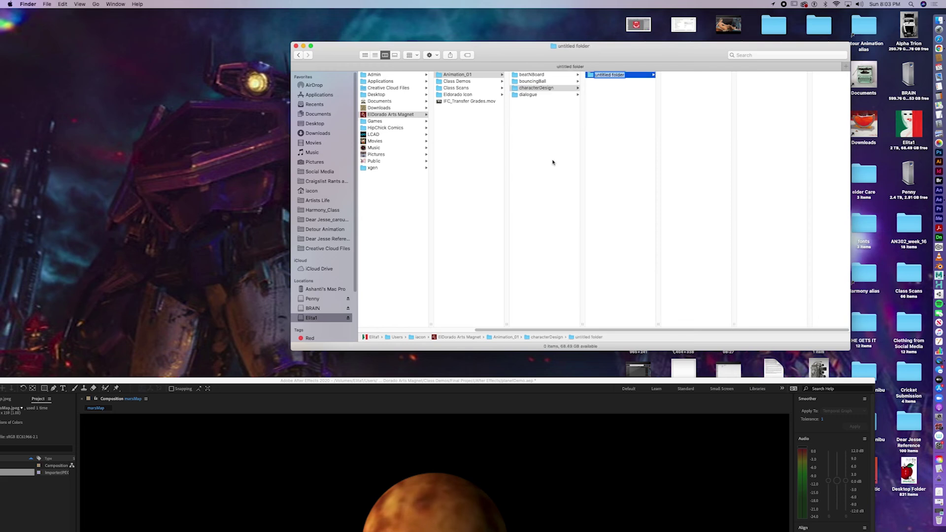
pyautogui.click(537, 88)
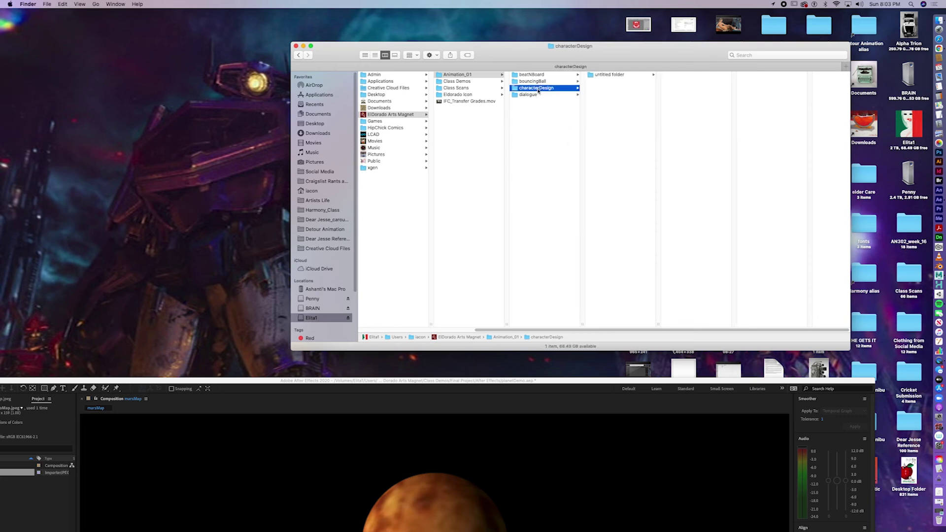
pyautogui.press('Left')
pyautogui.click(532, 92)
pyautogui.click(610, 74)
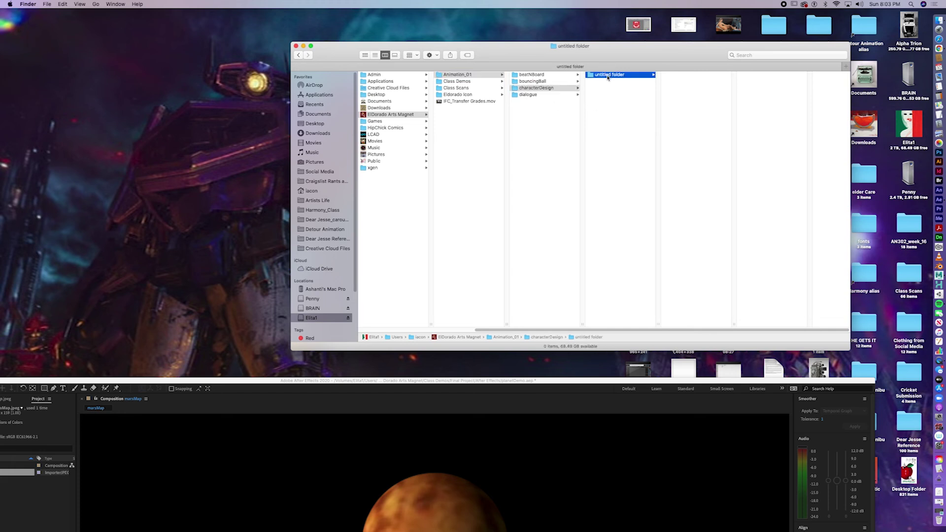
pyautogui.rightClick(609, 74)
pyautogui.click(617, 90)
pyautogui.click(549, 133)
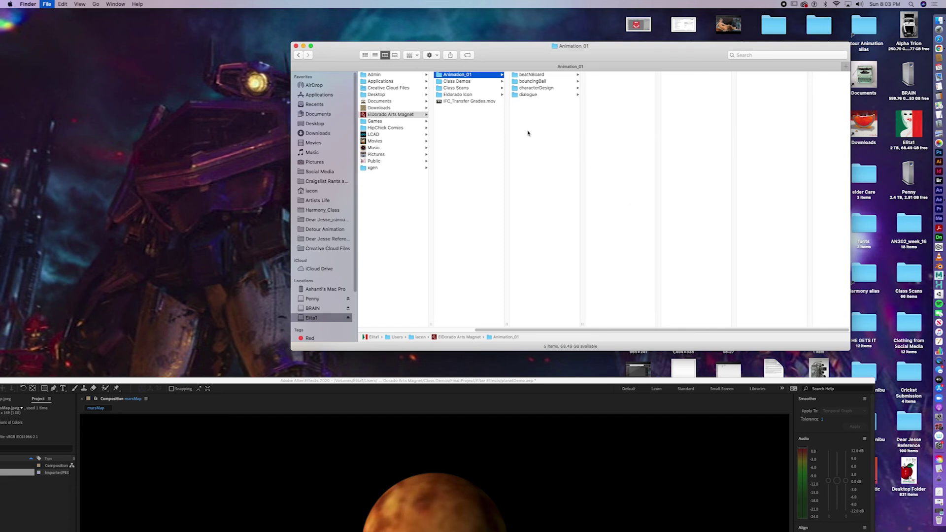
# - Create a finalProject folder in Animation_01 with a Maya folder inside
pyautogui.press('super+shift+n')
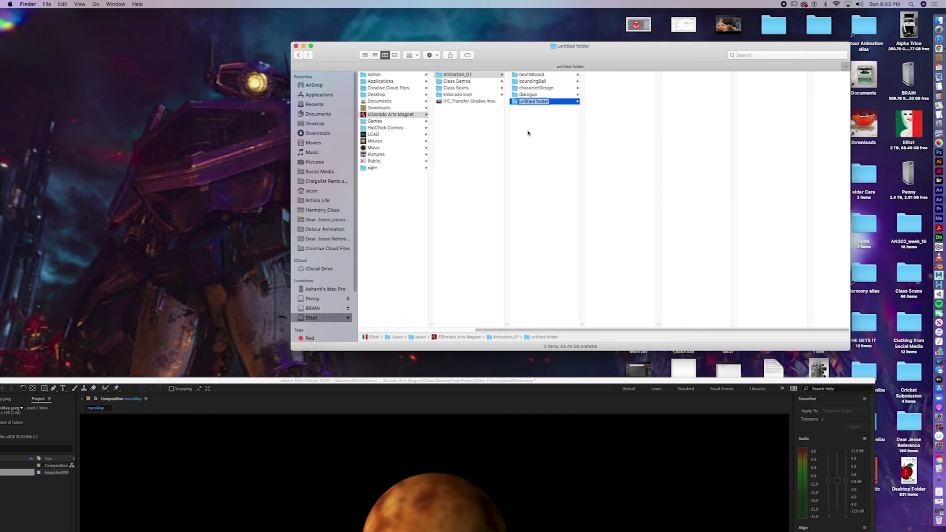
pyautogui.write('FinalProject')
pyautogui.press('Return')
pyautogui.press('super+shift+n')
pyautogui.write('Maya')
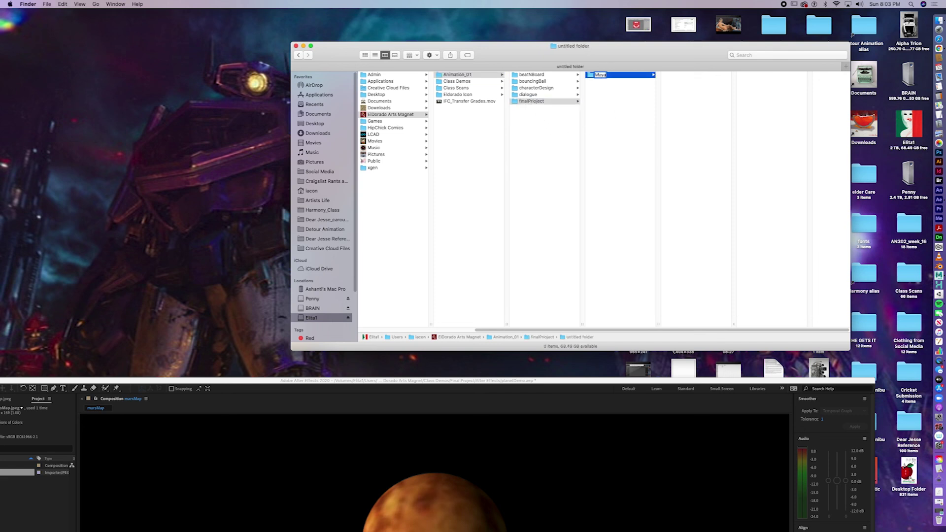
pyautogui.click(599, 108)
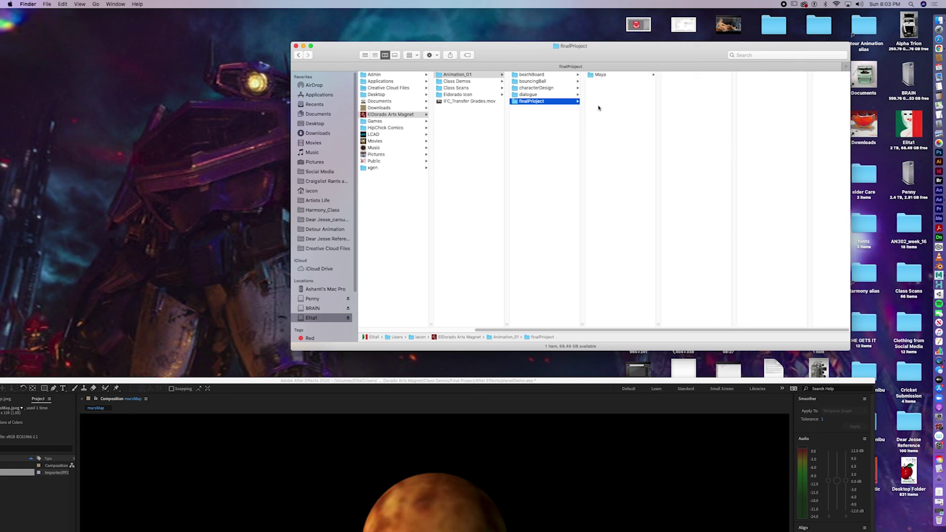
# - Add an After Effects folder to finalProject with an assets folder inside
pyautogui.press('super+shift+n')
pyautogui.write('A')
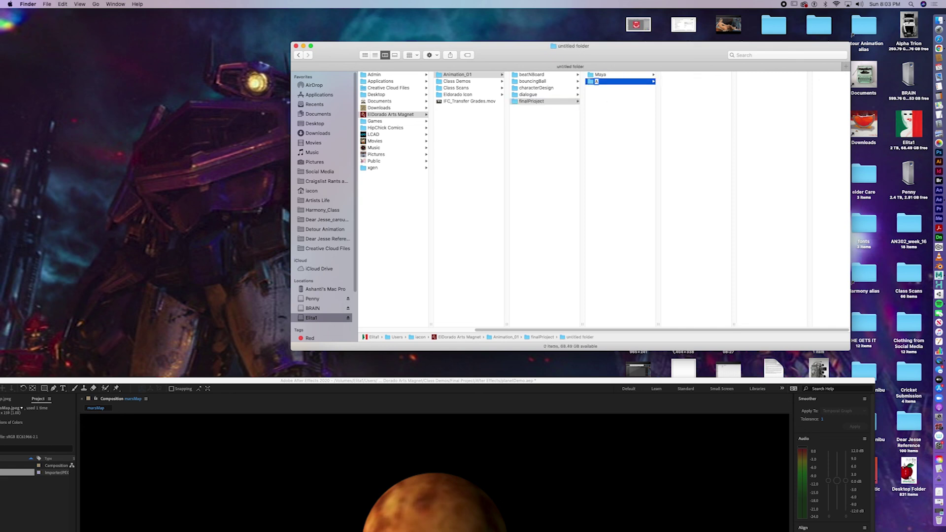
pyautogui.write('fter Effeft')
pyautogui.press('BackSpace')
pyautogui.write('cts')
pyautogui.press('Return')
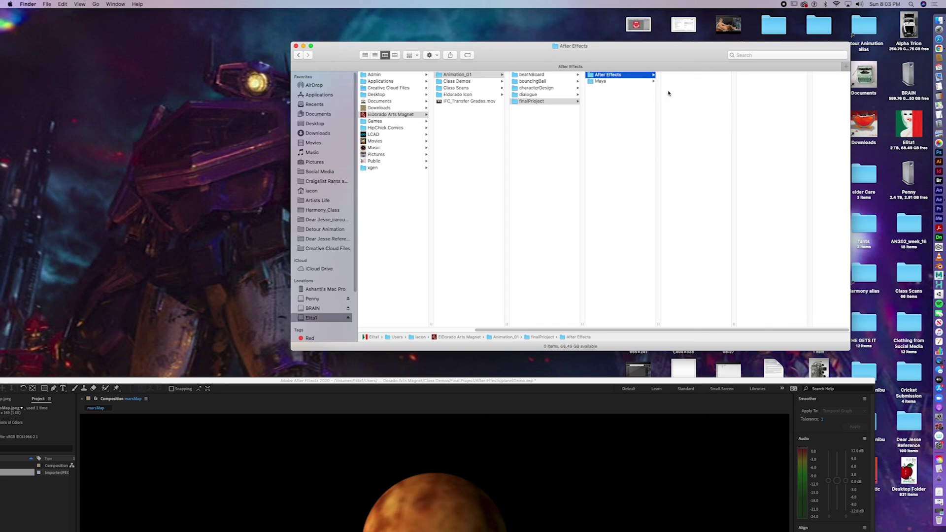
pyautogui.press('super+shift+n')
pyautogui.write('asset')
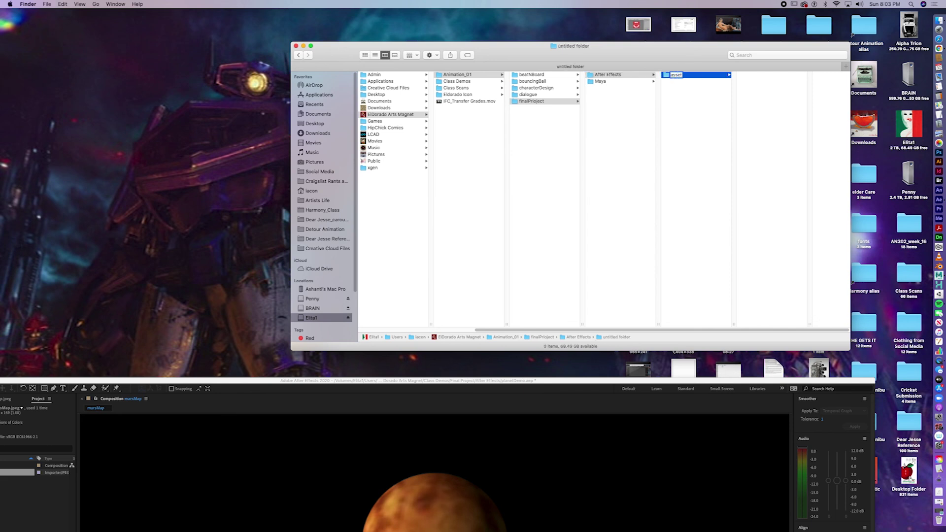
pyautogui.write('s')
pyautogui.press('Return')
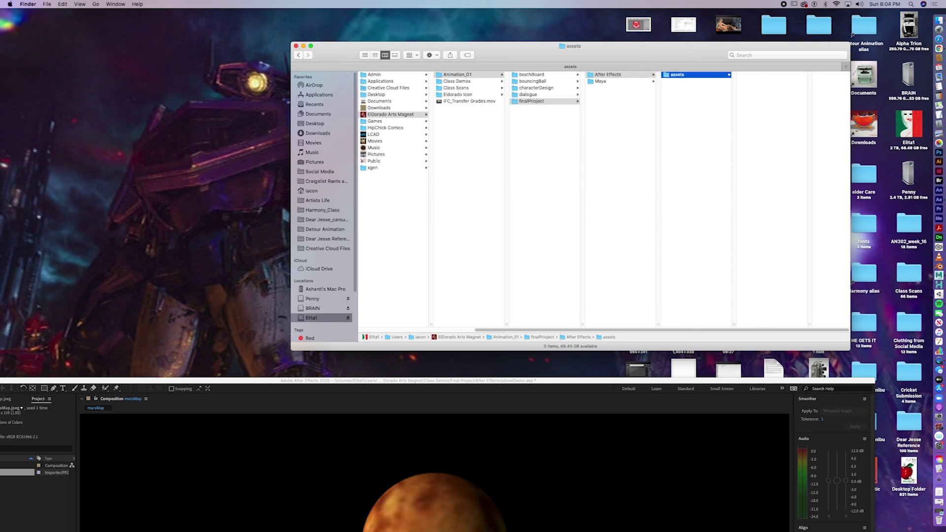